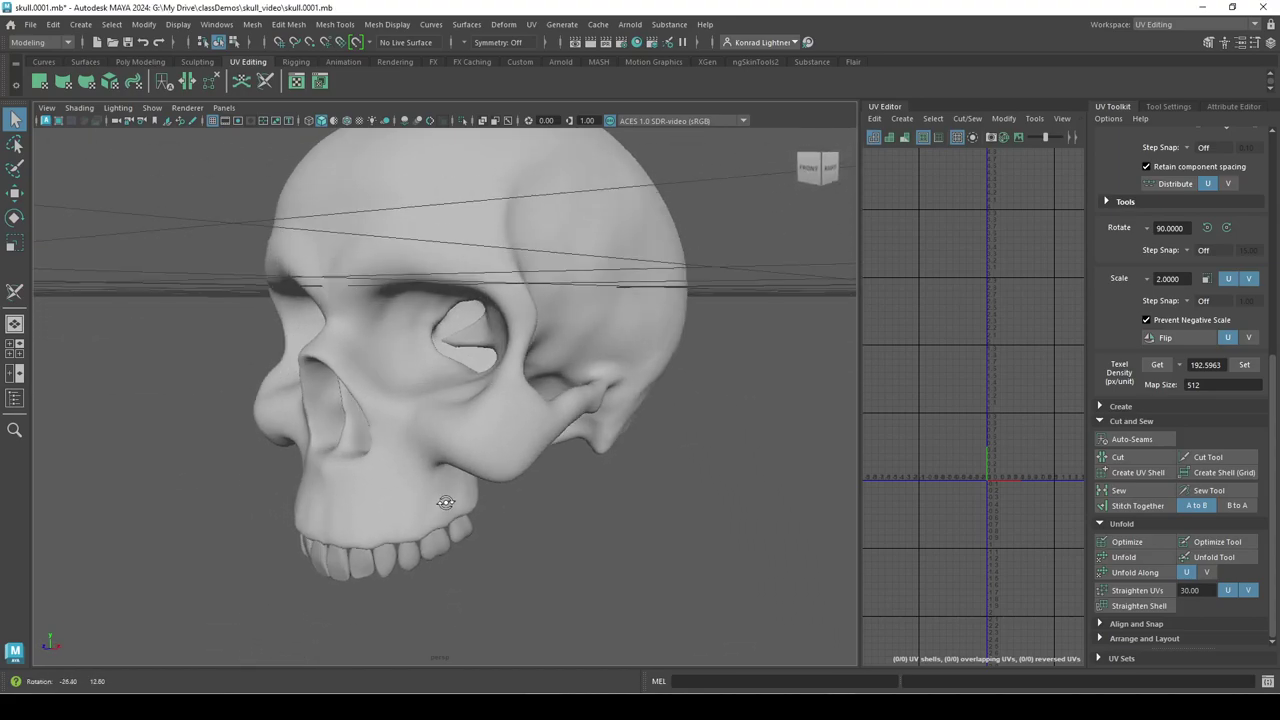
- Select the skull mesh and examine the polygon flow around its cheekbone, eye socket and temple from several angles
alt+middle_drag(536, 428, 539, 489)
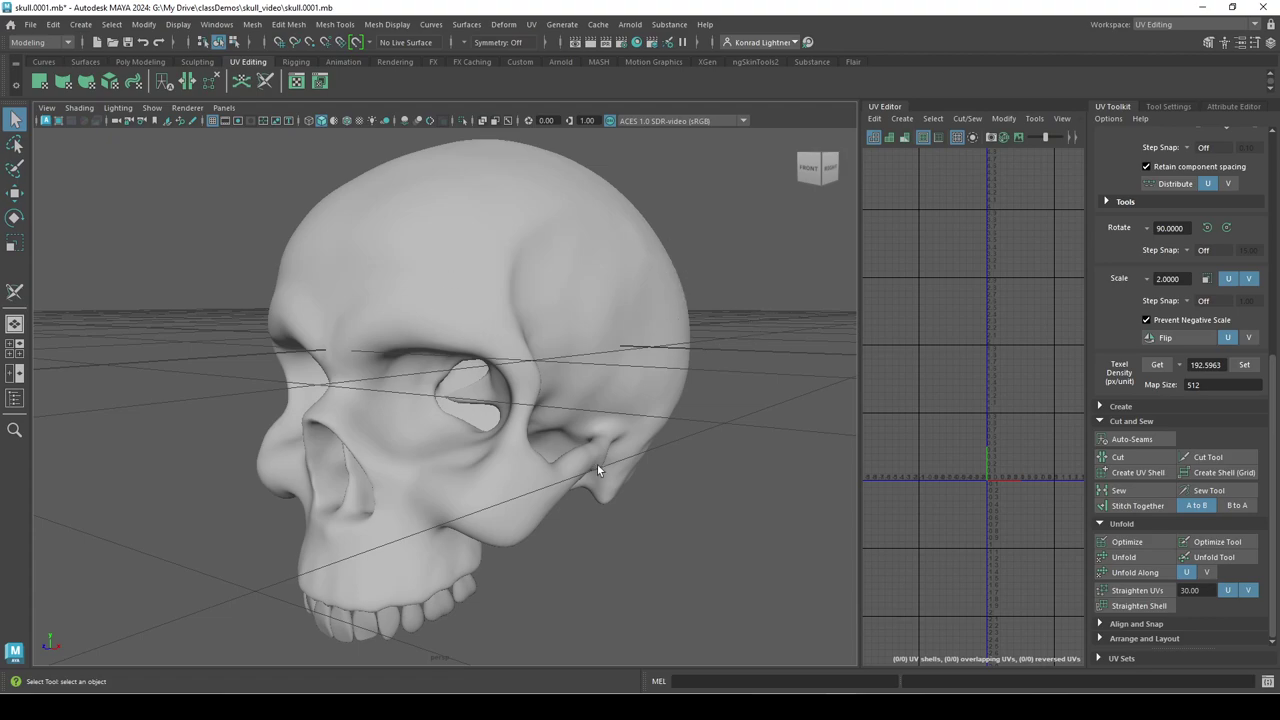
alt+drag(597, 470, 540, 516)
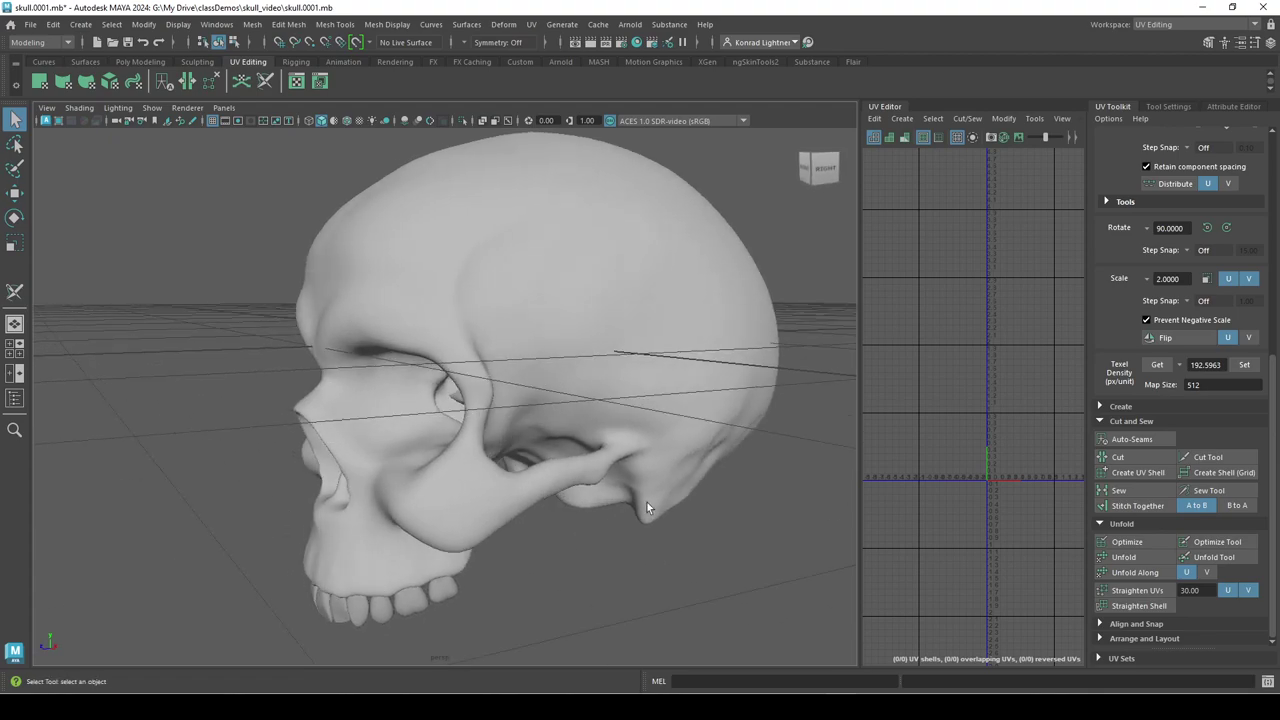
alt+drag(647, 508, 692, 501)
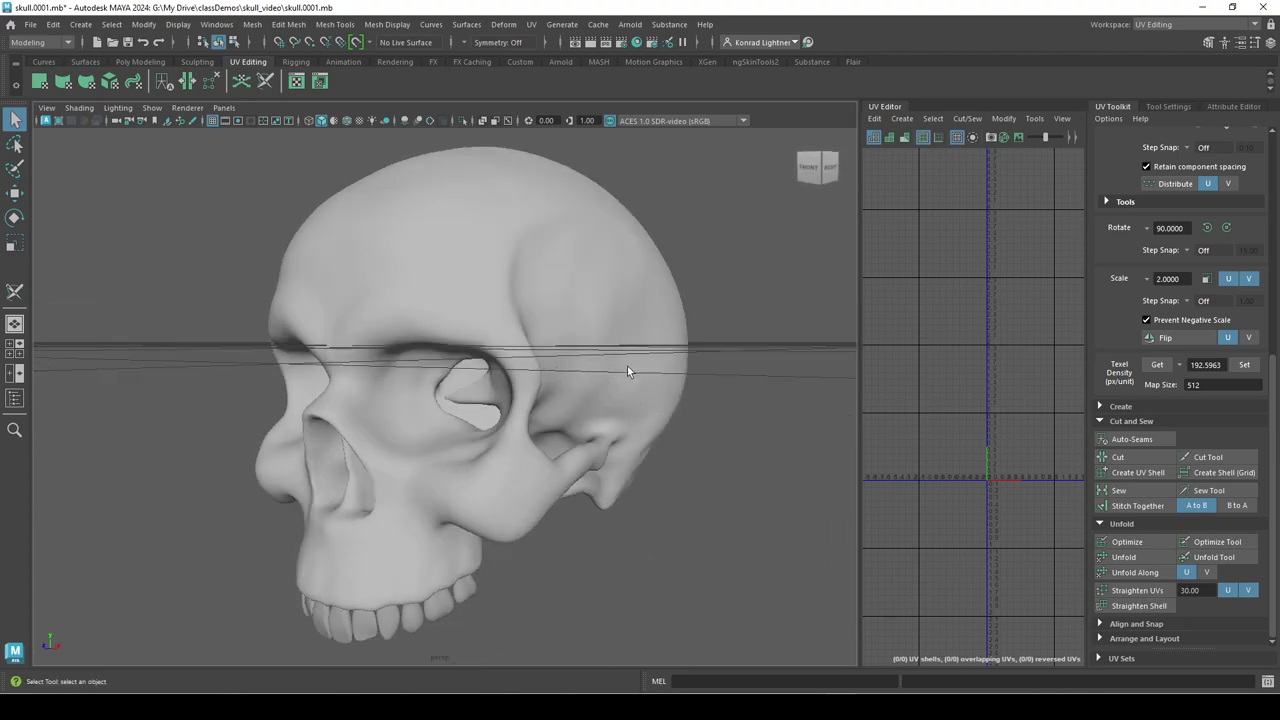
mouse_move(607, 338)
alt+mouse_down()
mouse_move(603, 371)
mouse_move(603, 340)
mouse_move(589, 349)
alt+mouse_up()
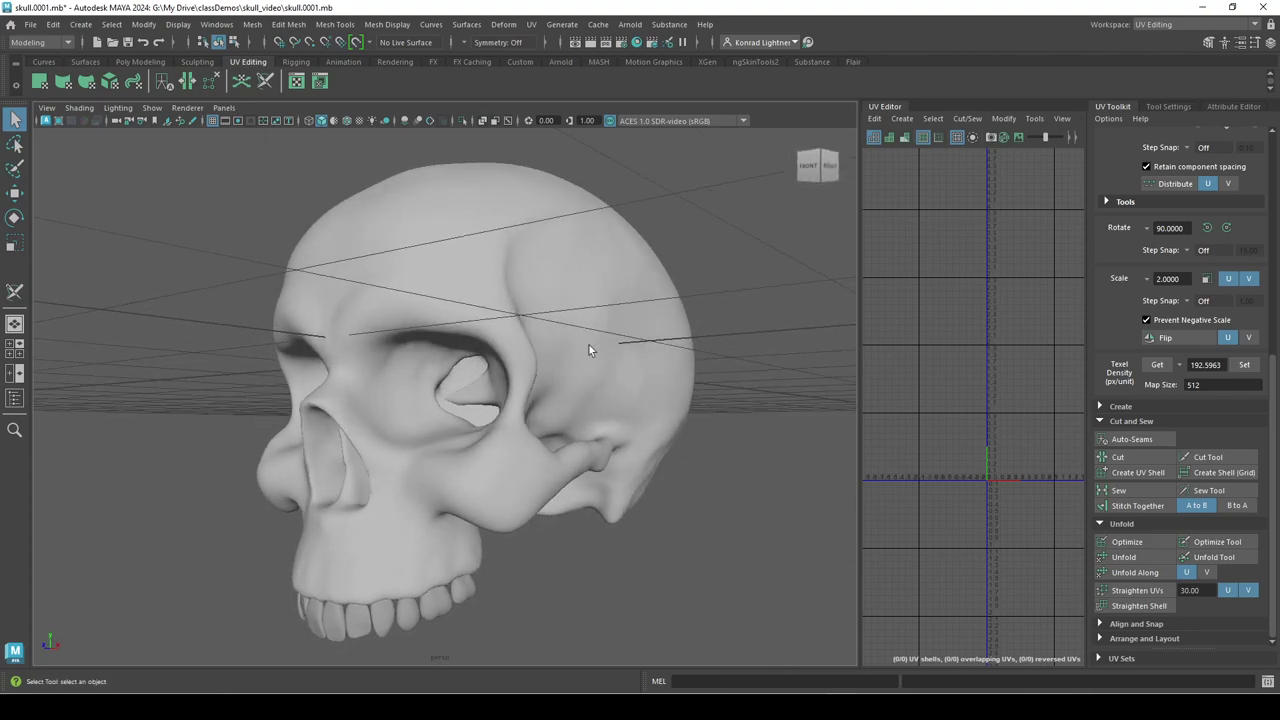
click(590, 410)
alt+right_drag(505, 546, 625, 540)
alt+drag(650, 537, 561, 534)
alt+middle_drag(443, 515, 441, 385)
alt+drag(441, 385, 436, 443)
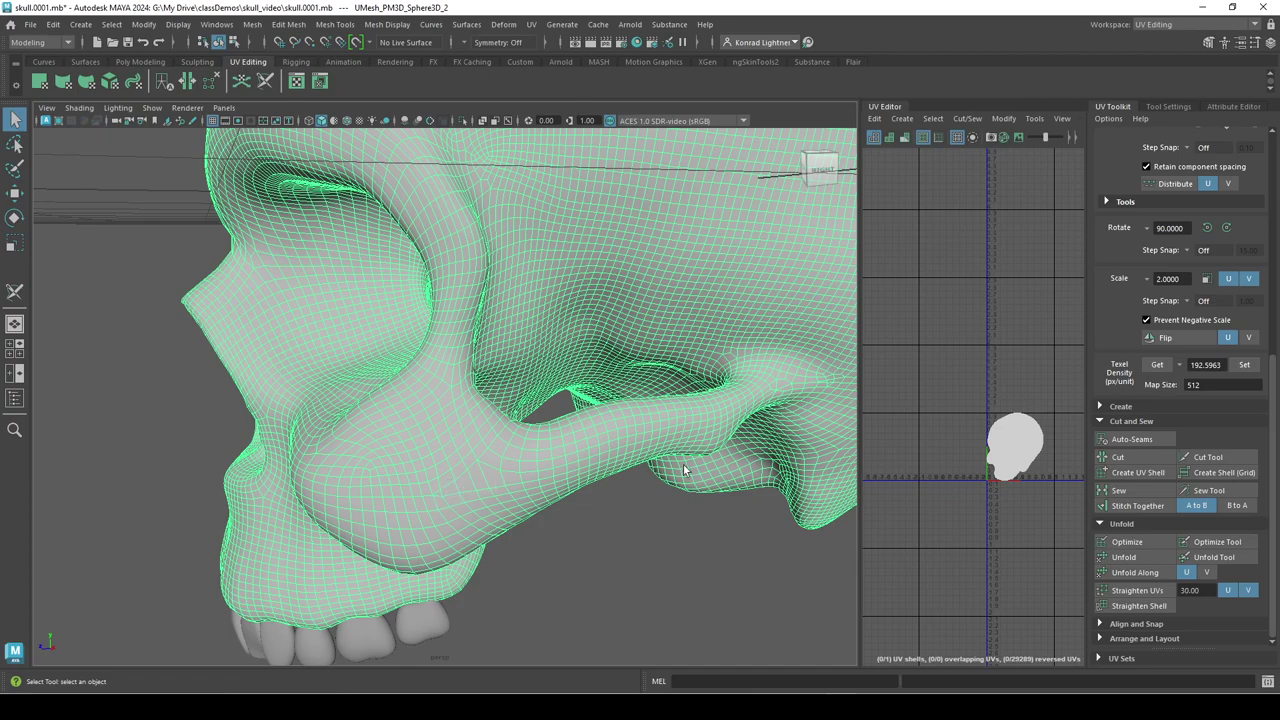
scroll(679, 470, up, 2)
alt+middle_drag(651, 463, 513, 468)
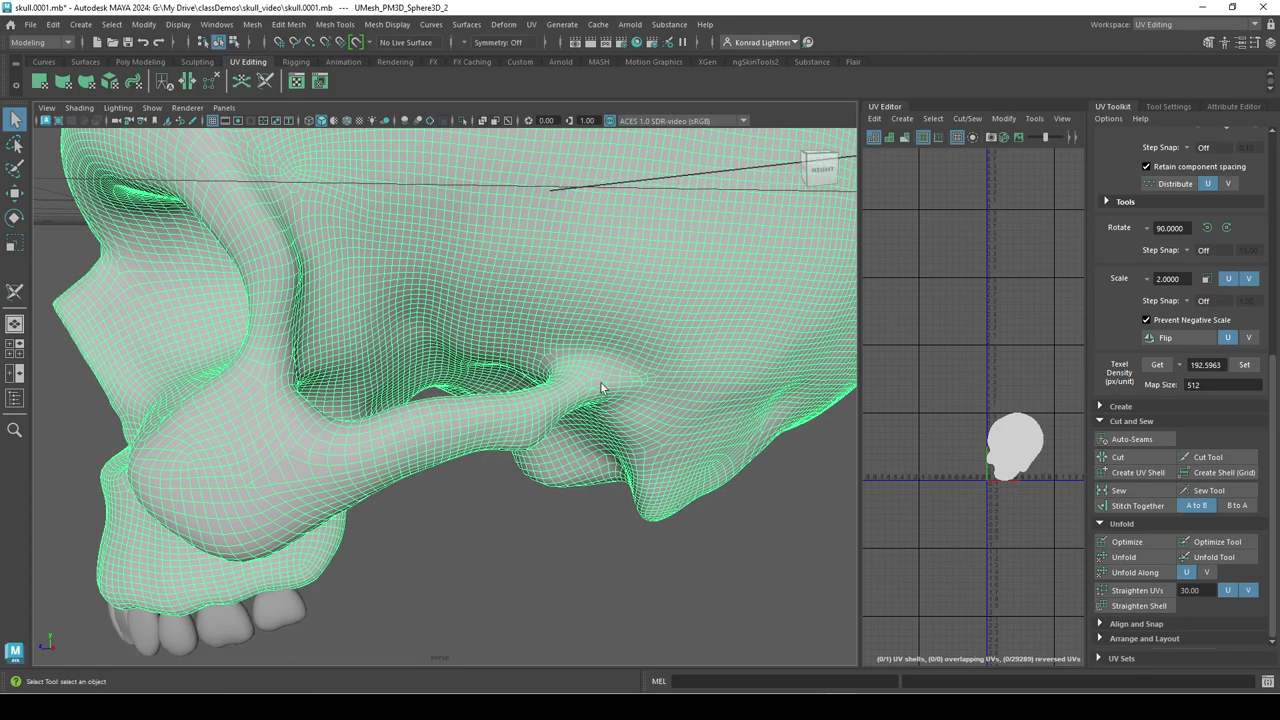
alt+drag(591, 411, 457, 428)
alt+right_drag(457, 428, 551, 463)
alt+drag(551, 463, 491, 402)
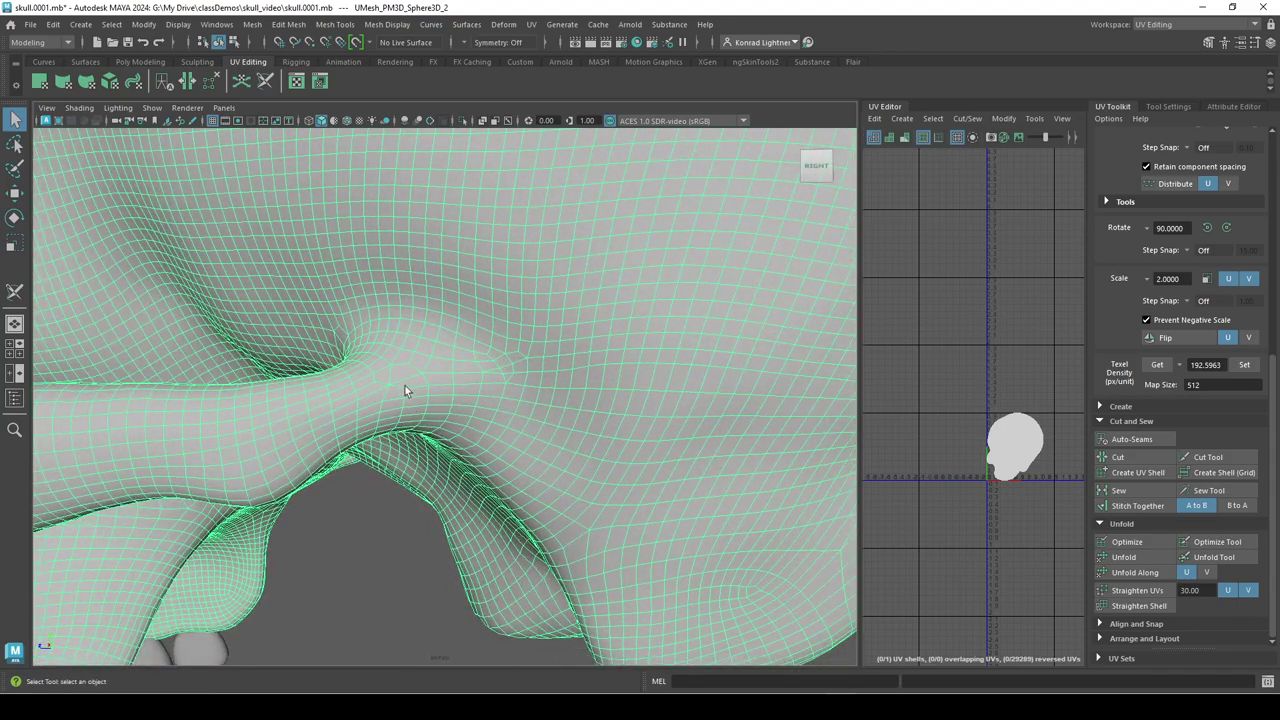
alt+right_drag(433, 408, 375, 422)
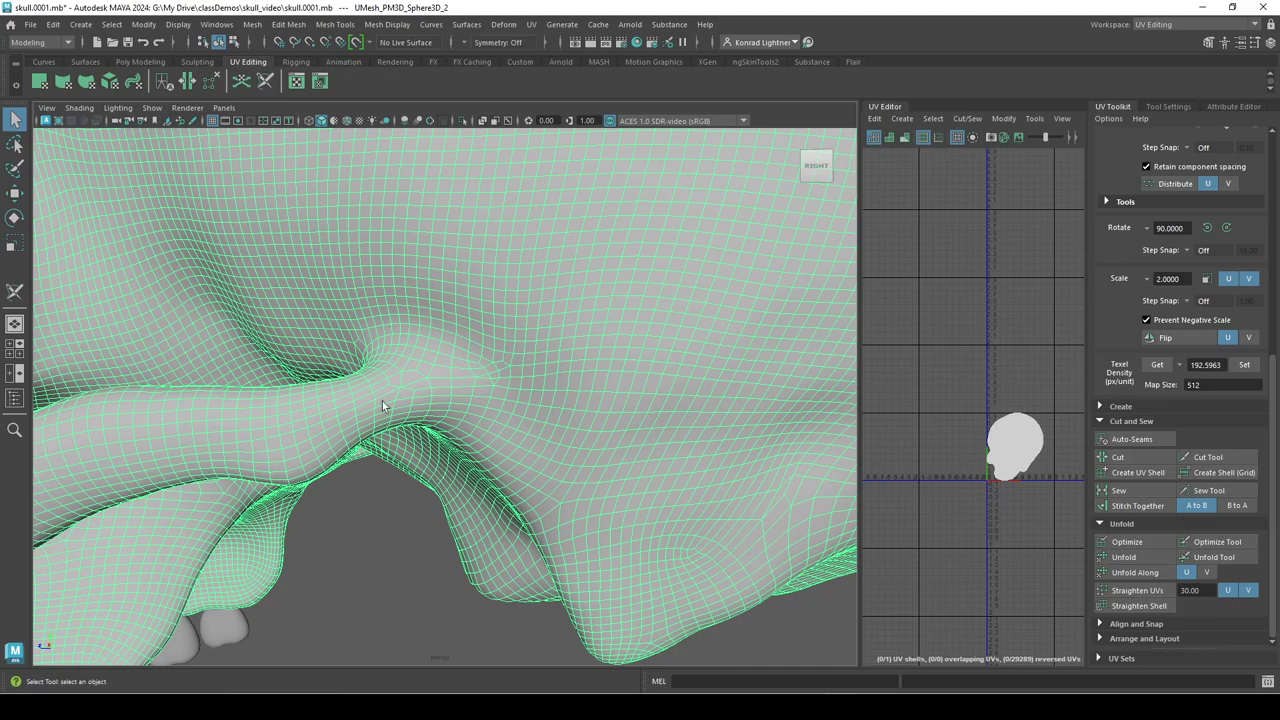
alt+drag(378, 413, 413, 330)
alt+middle_drag(335, 355, 540, 380)
alt+drag(420, 378, 640, 368)
alt+middle_drag(417, 369, 651, 258)
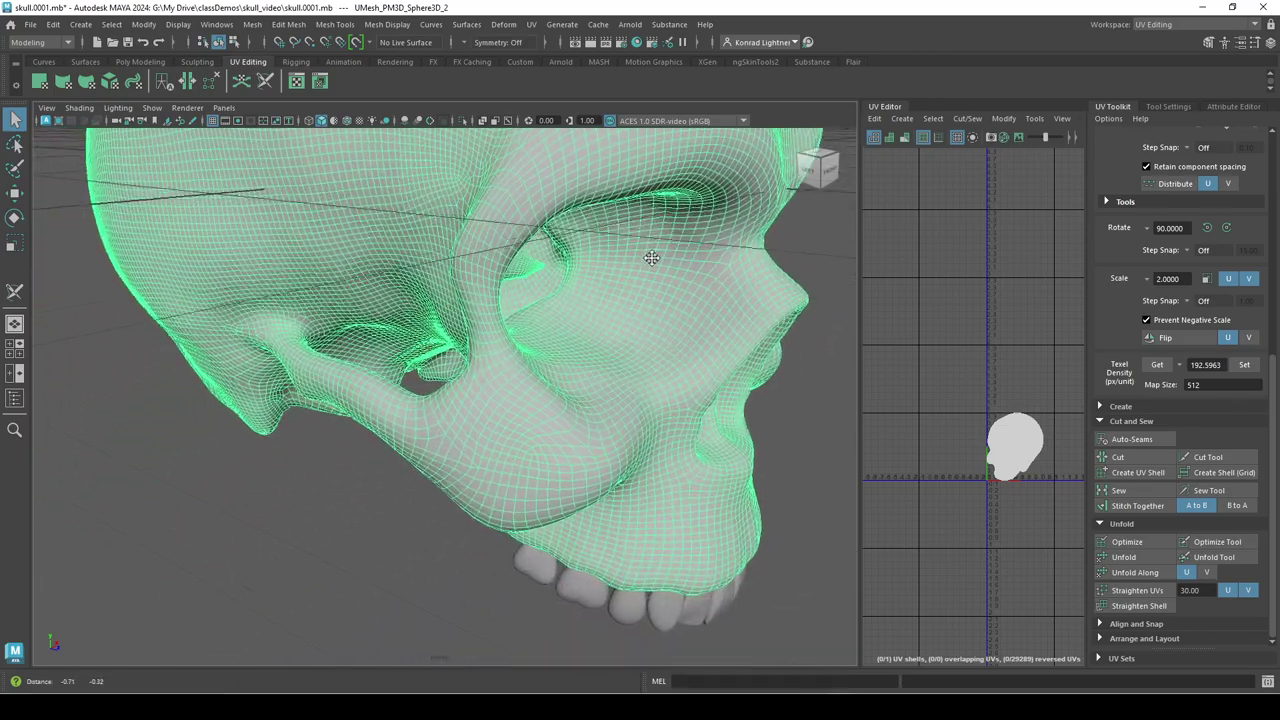
alt+drag(651, 258, 395, 425)
alt+right_drag(395, 425, 343, 396)
alt+drag(343, 396, 390, 439)
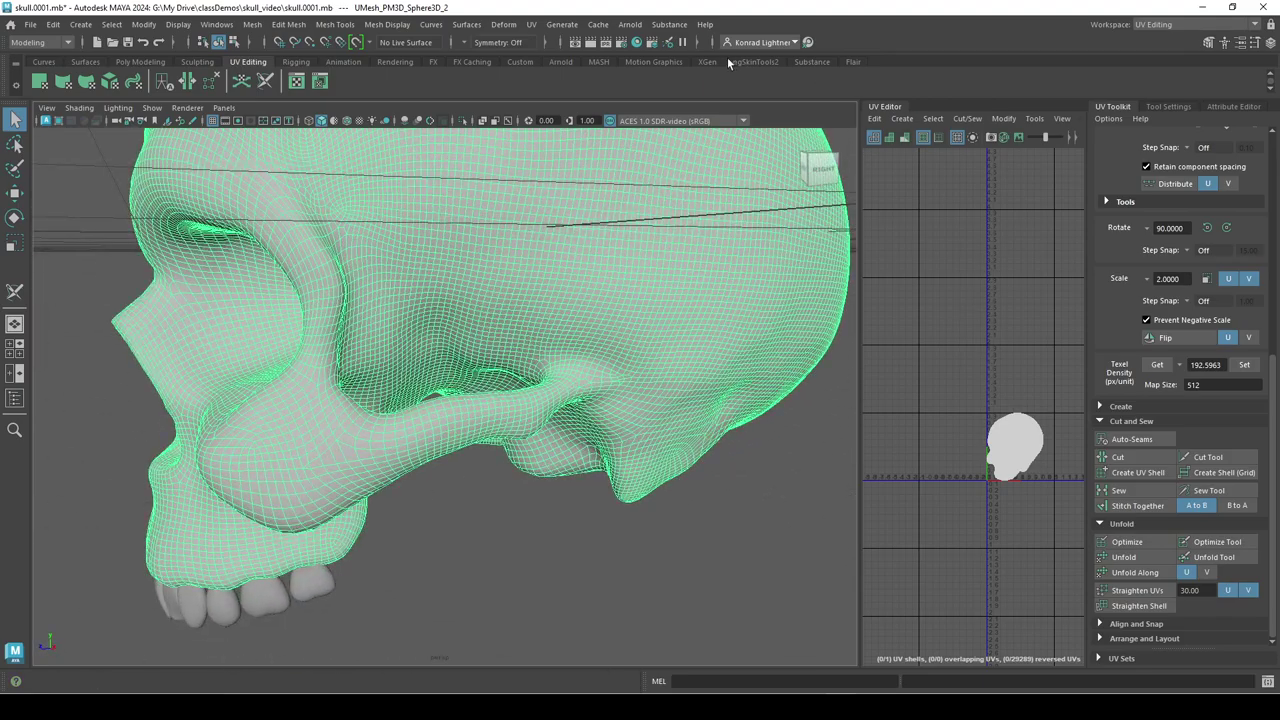
- Use the 3D Cut and Sew UV Tool on the skull to cut a UV seam along an edge loop through the cheekbone
click(531, 24)
click(620, 327)
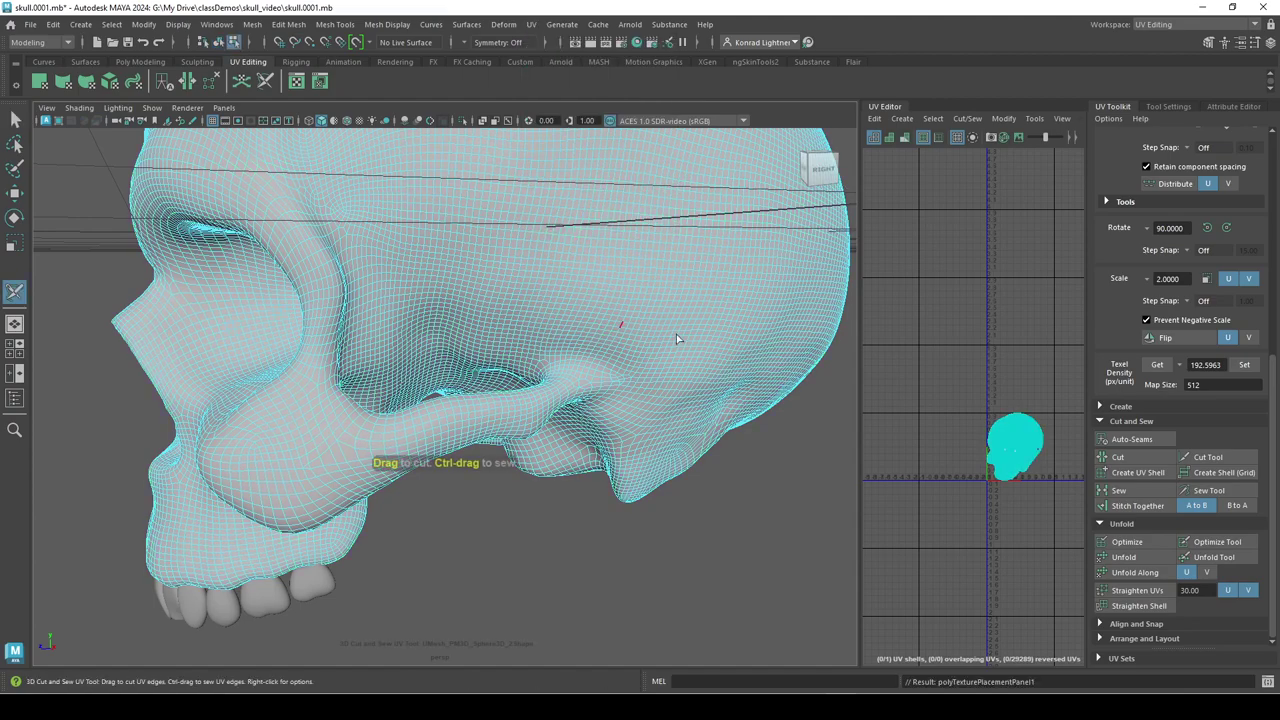
mouse_move(415, 450)
alt+right_down()
mouse_move(405, 443)
mouse_move(435, 437)
alt+right_up()
alt+drag(528, 390, 535, 425)
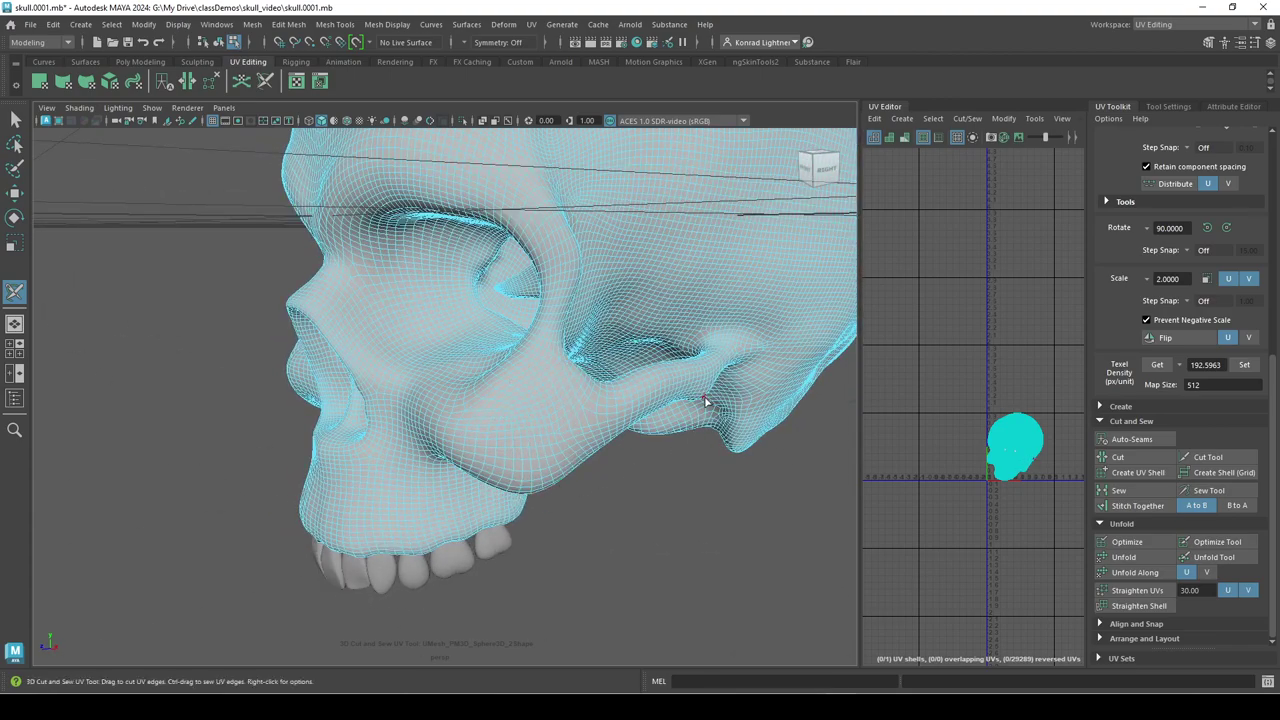
alt+drag(709, 467, 692, 462)
alt+right_drag(566, 483, 644, 473)
alt+drag(644, 473, 460, 490)
alt+right_drag(362, 497, 333, 418)
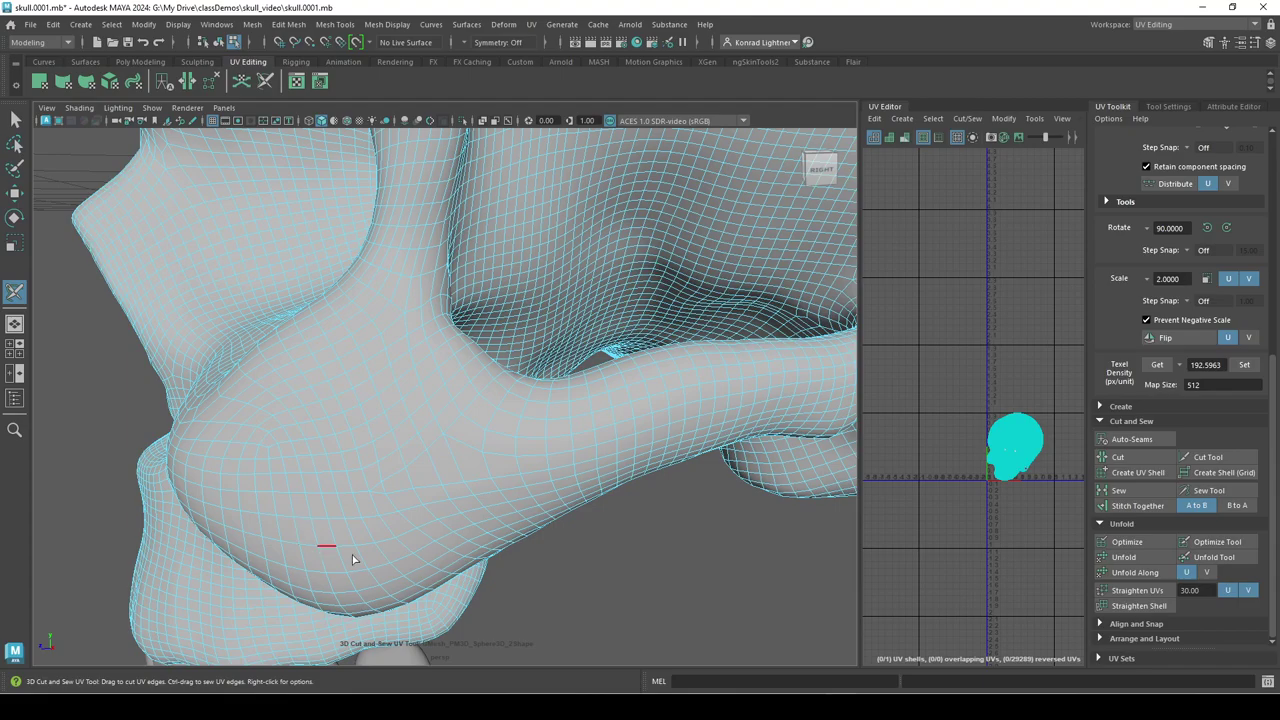
alt+right_drag(400, 568, 537, 474)
alt+drag(537, 474, 682, 525)
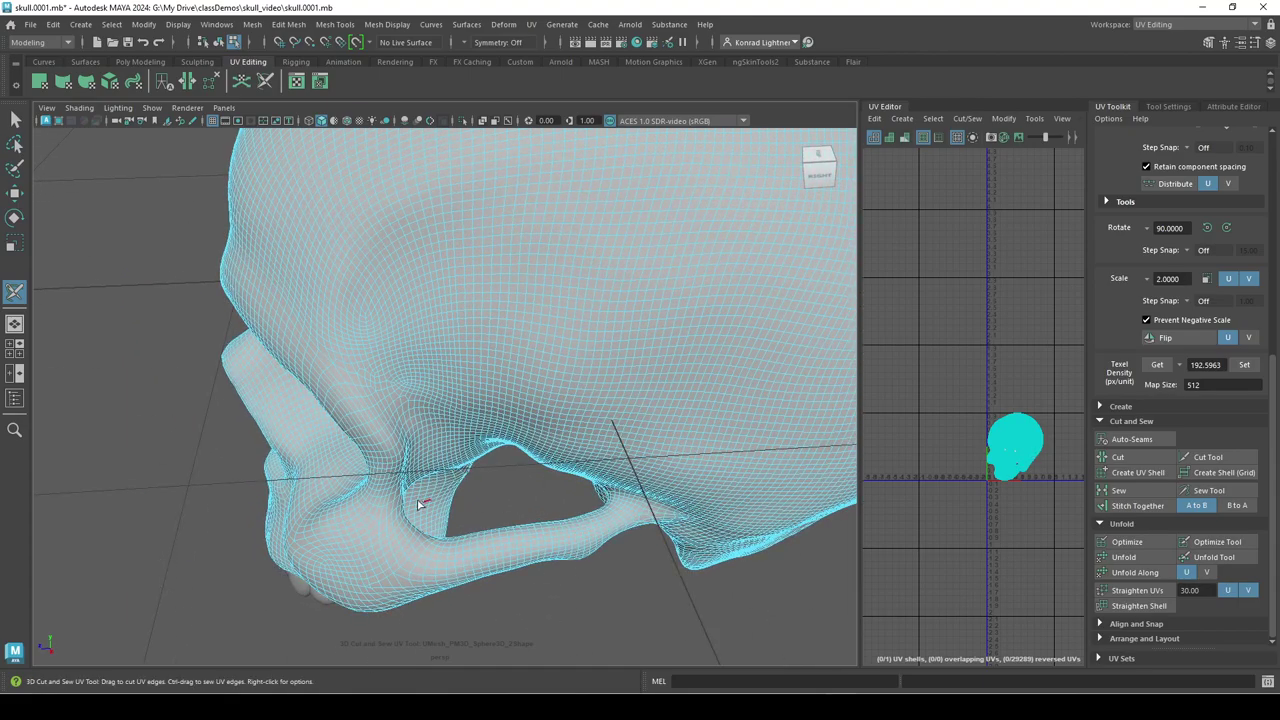
alt+drag(396, 506, 455, 405)
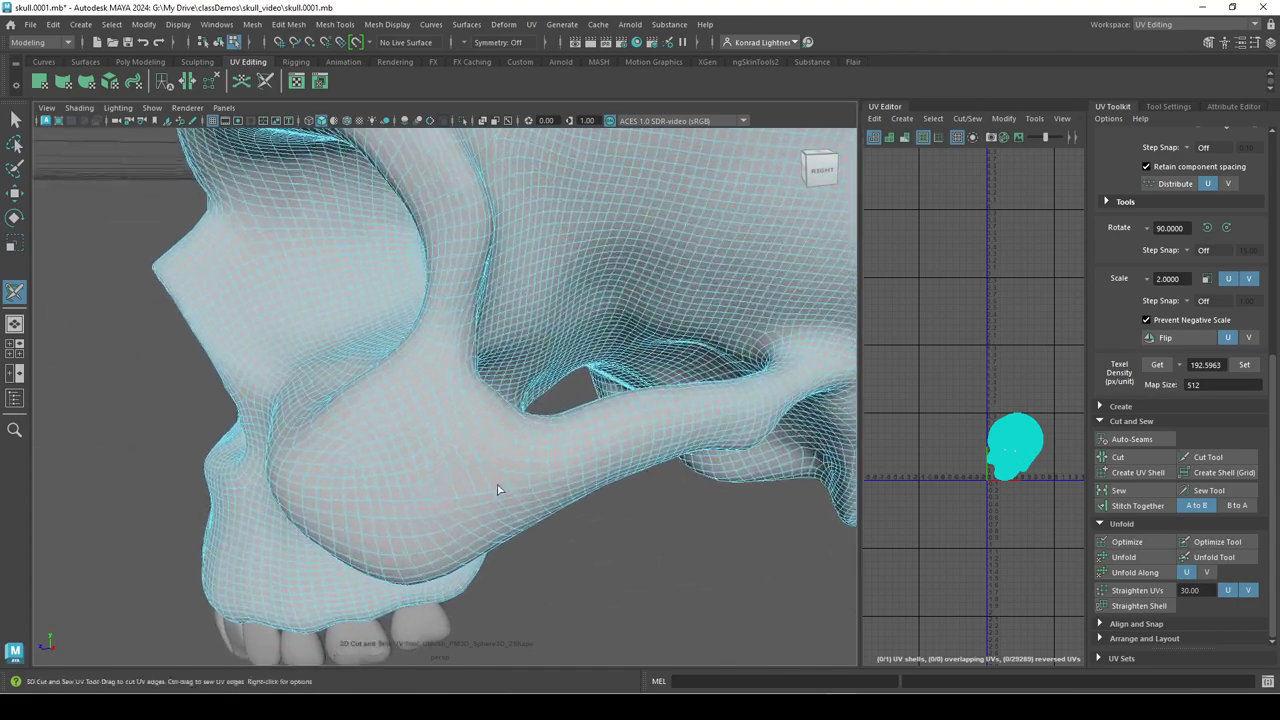
double_click(430, 407)
- Examine the path of the new UV seam around the back, underside and front of the cheekbone
alt+drag(484, 468, 528, 290)
alt+drag(410, 375, 354, 393)
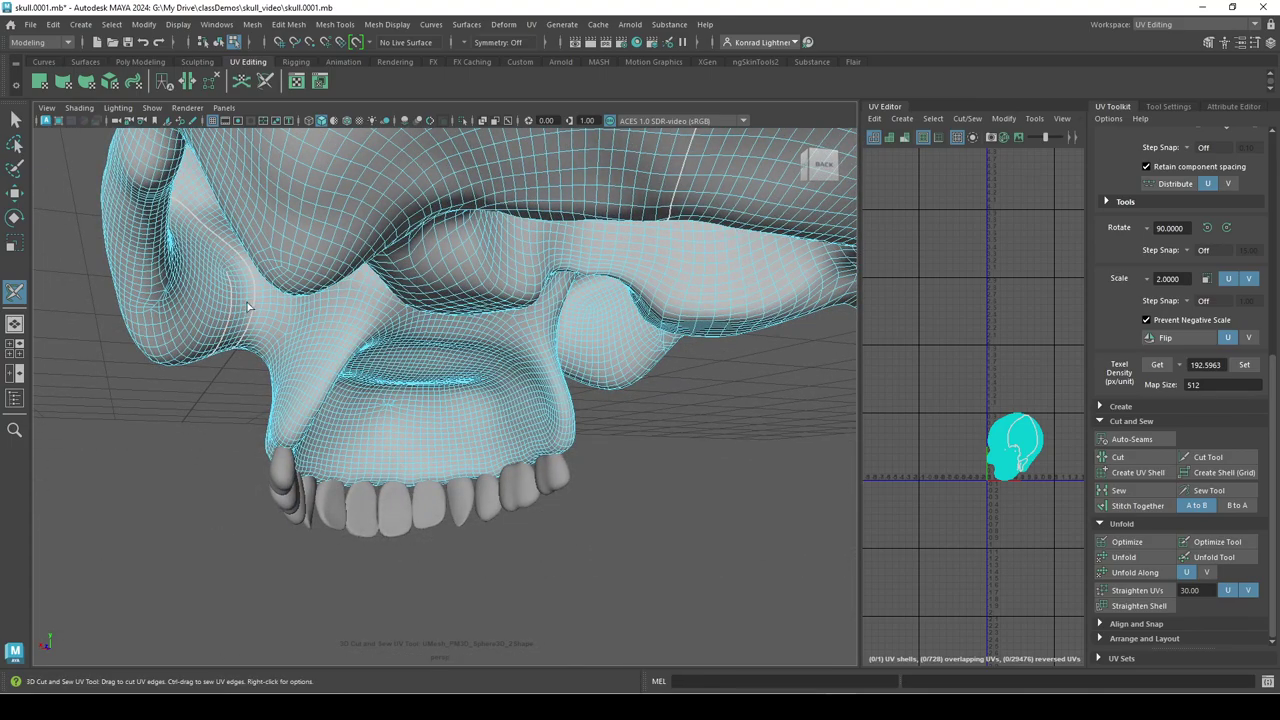
alt+drag(250, 318, 541, 344)
alt+drag(478, 261, 209, 277)
alt+right_drag(209, 277, 243, 365)
alt+drag(243, 365, 350, 415)
alt+middle_drag(66, 494, 203, 469)
alt+right_drag(203, 469, 330, 500)
alt+middle_drag(110, 440, 380, 449)
alt+drag(380, 449, 300, 434)
alt+right_drag(300, 434, 520, 417)
mouse_move(520, 417)
alt+mouse_down()
mouse_move(306, 323)
mouse_move(369, 342)
alt+mouse_up()
scroll(391, 471, down, 8)
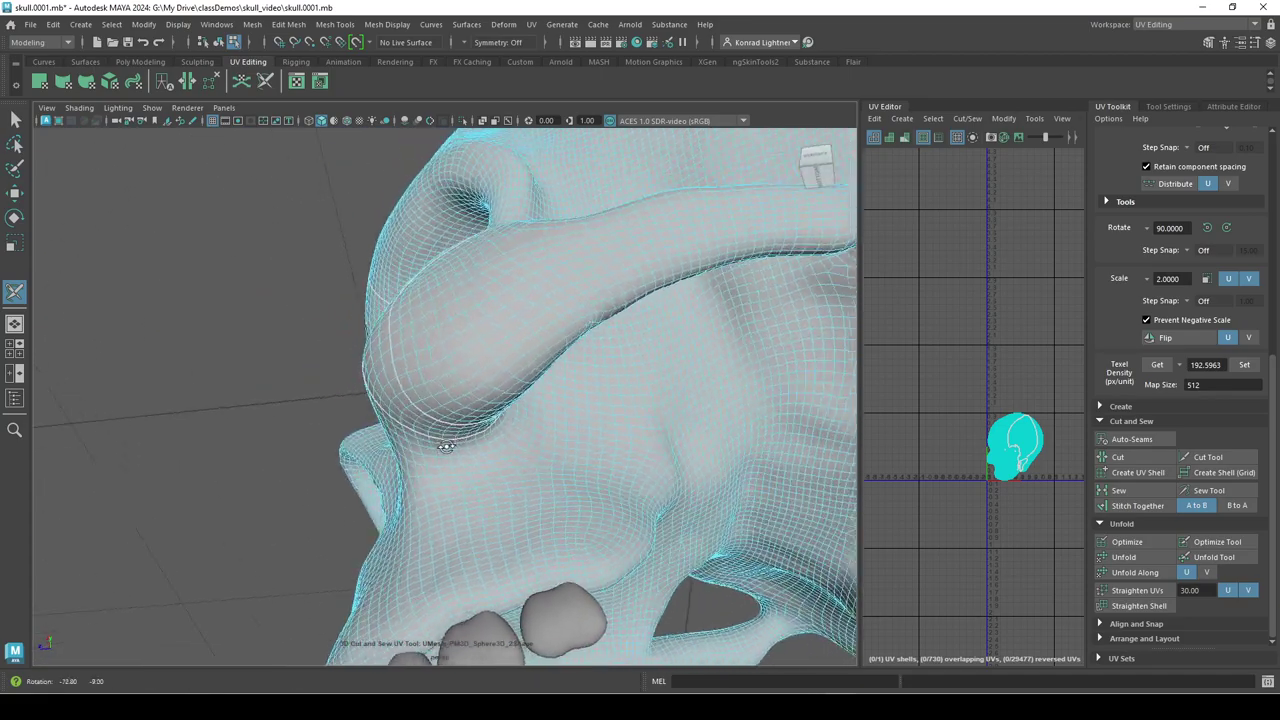
- Try to cut additional seam edges along the inner side of the cheekbone towards the eye socket
alt+drag(391, 471, 303, 469)
scroll(303, 469, up, 3)
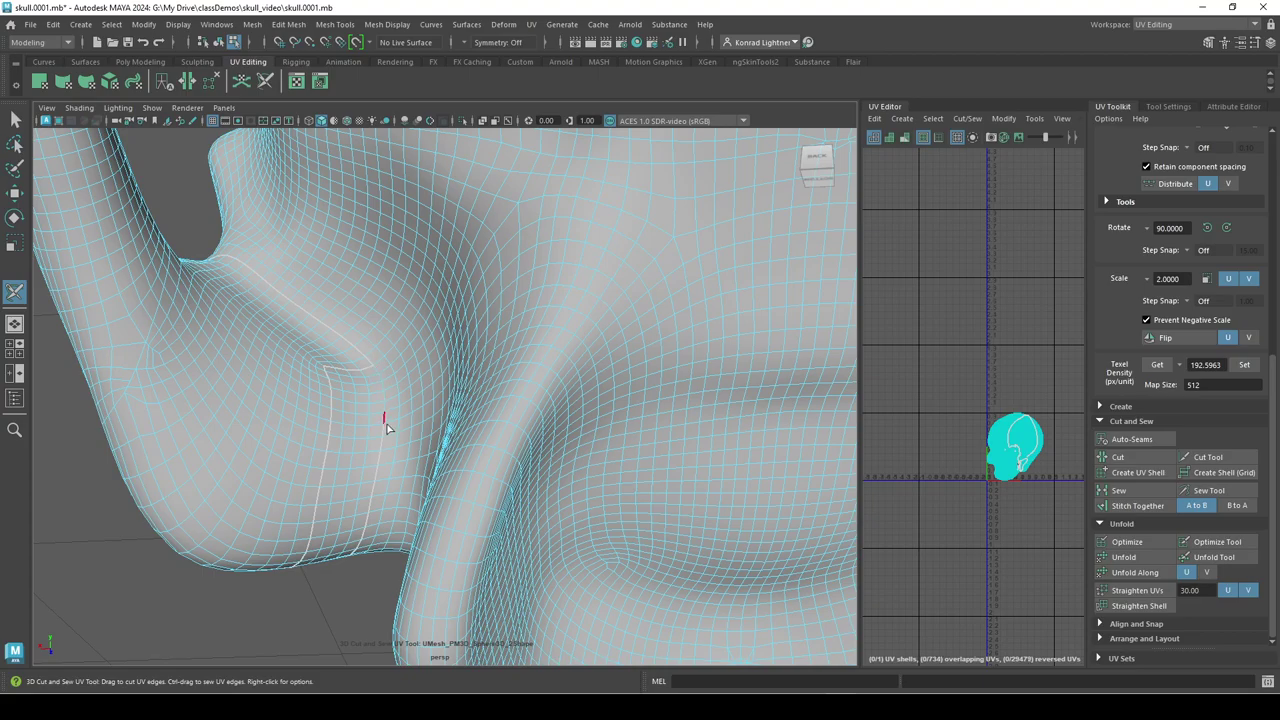
alt+drag(353, 558, 600, 567)
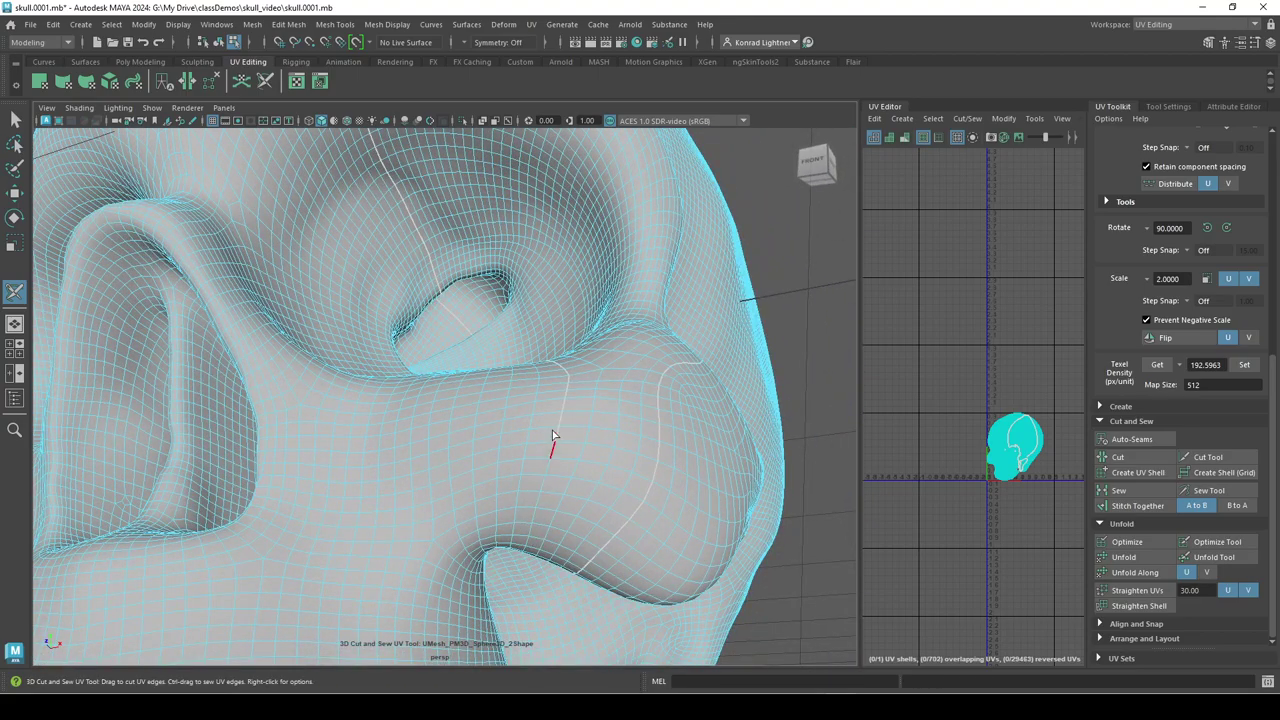
alt+right_drag(567, 427, 420, 497)
alt+drag(420, 497, 331, 523)
alt+middle_drag(560, 411, 480, 418)
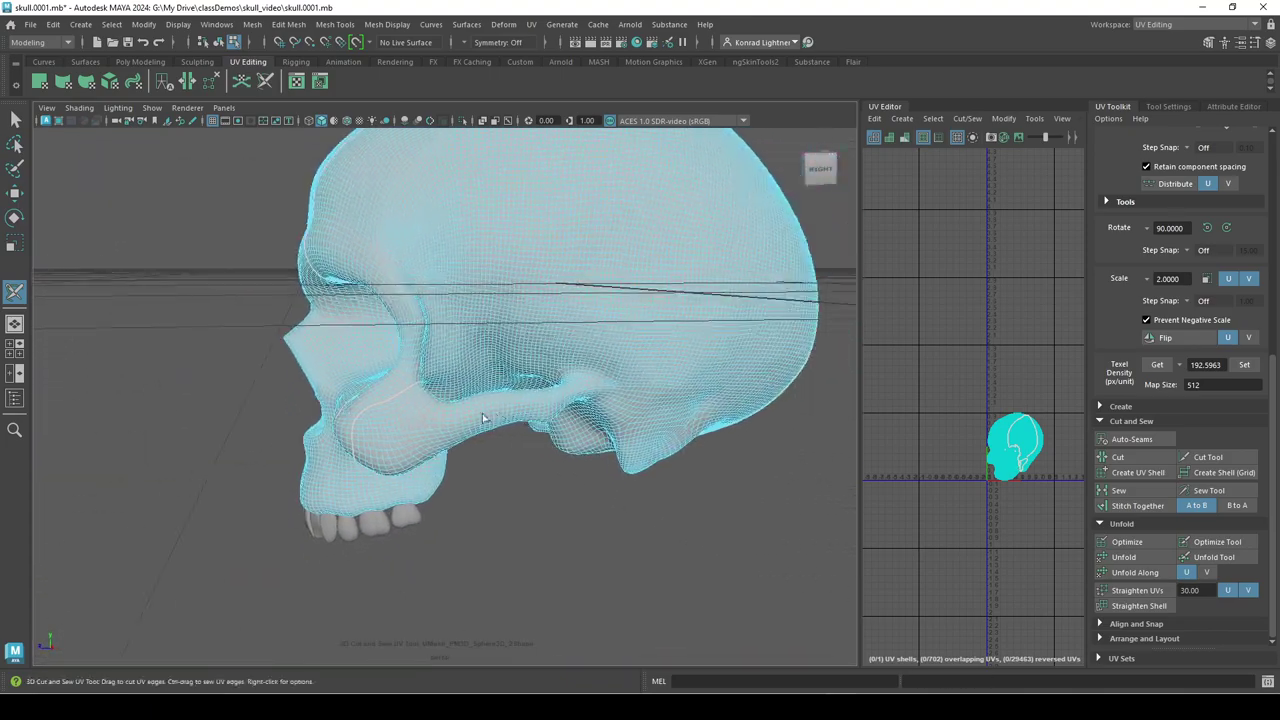
- Examine how the seams run across the cheekbone, eye socket and forehead from the side and front
alt+right_drag(480, 418, 589, 429)
alt+drag(589, 429, 682, 434)
alt+middle_drag(408, 326, 454, 383)
alt+right_drag(454, 383, 559, 384)
alt+drag(438, 380, 589, 463)
alt+middle_drag(600, 443, 601, 326)
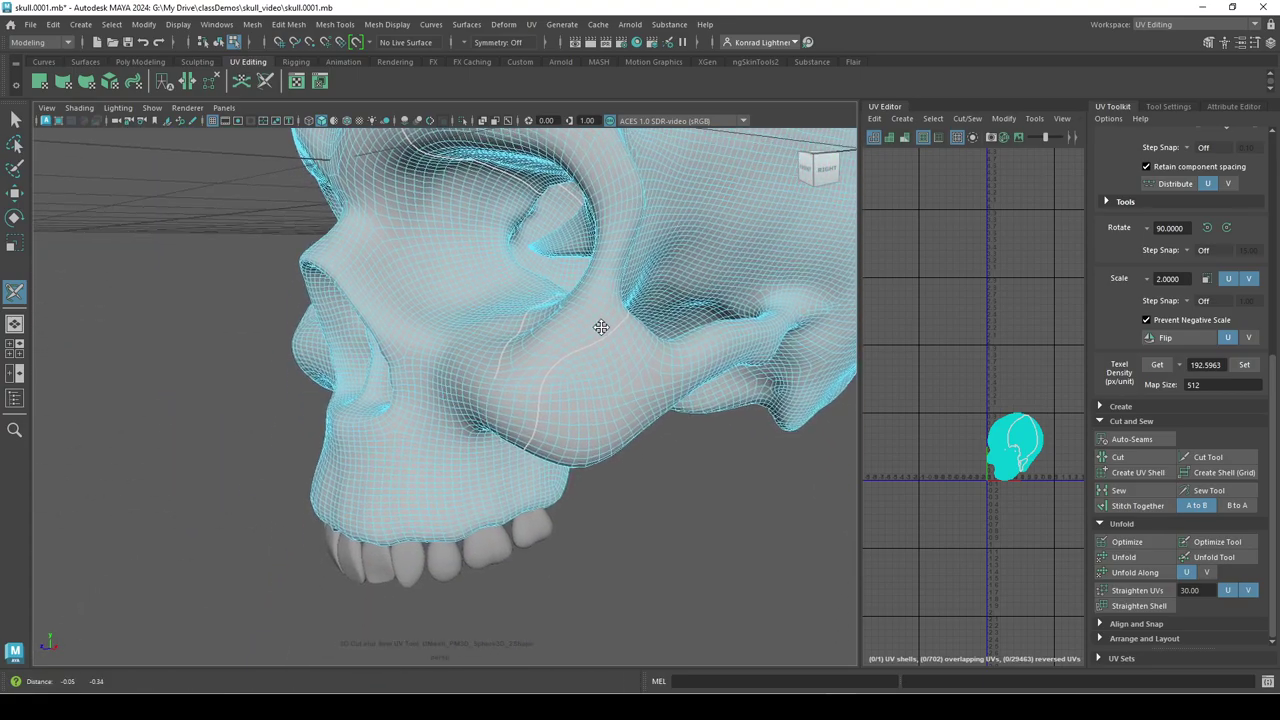
alt+drag(591, 454, 567, 482)
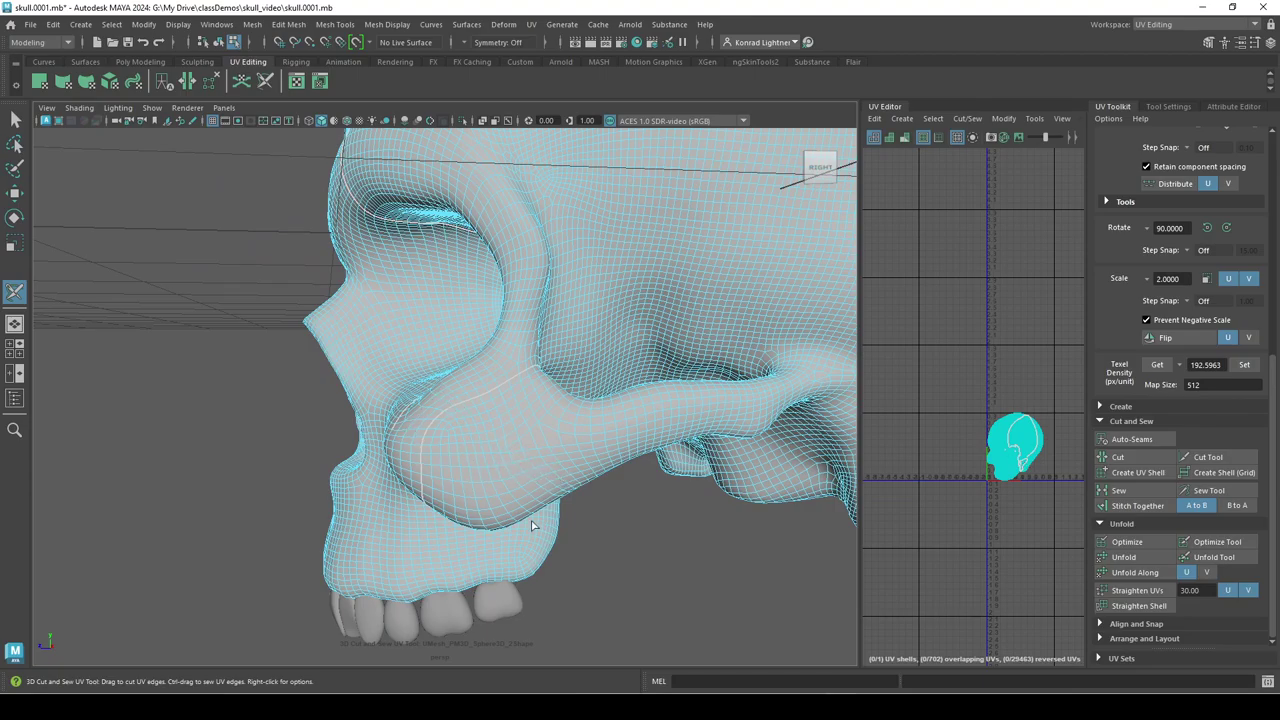
alt+drag(533, 525, 606, 545)
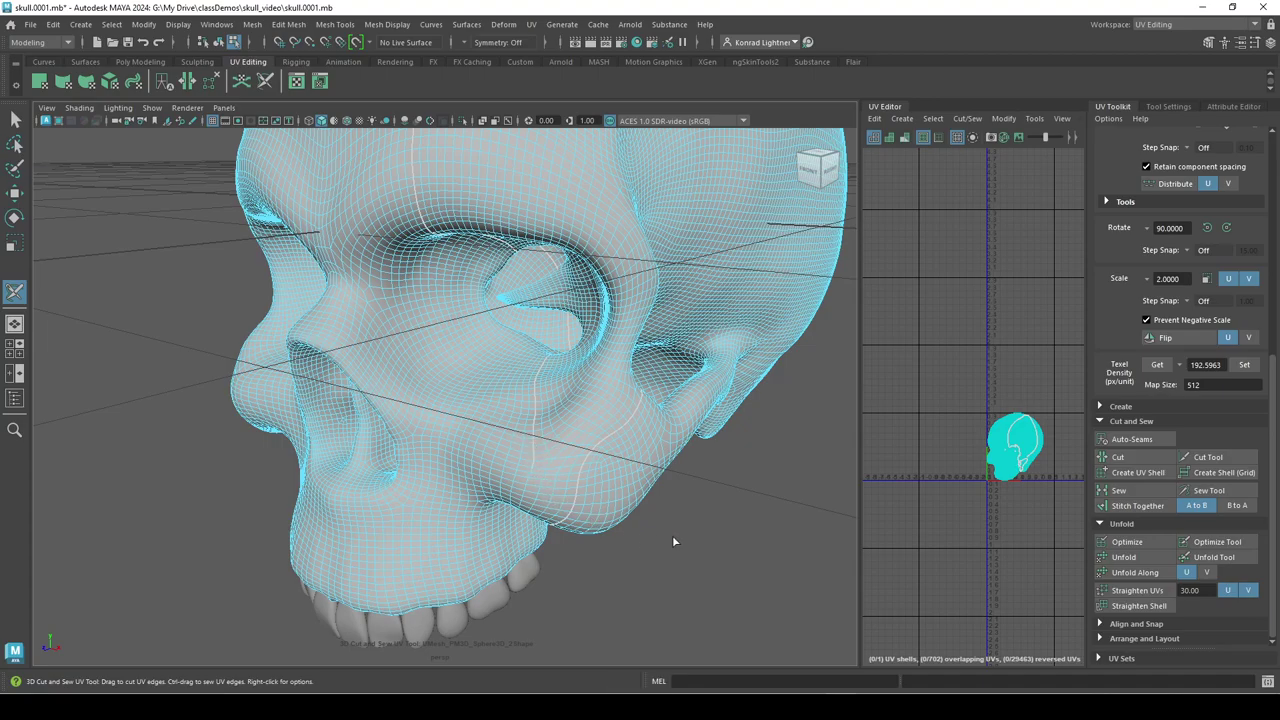
mouse_move(595, 465)
alt+mouse_down()
mouse_move(543, 480)
mouse_move(600, 486)
mouse_move(553, 438)
mouse_move(529, 451)
mouse_move(549, 474)
mouse_move(614, 486)
mouse_move(580, 470)
alt+mouse_up()
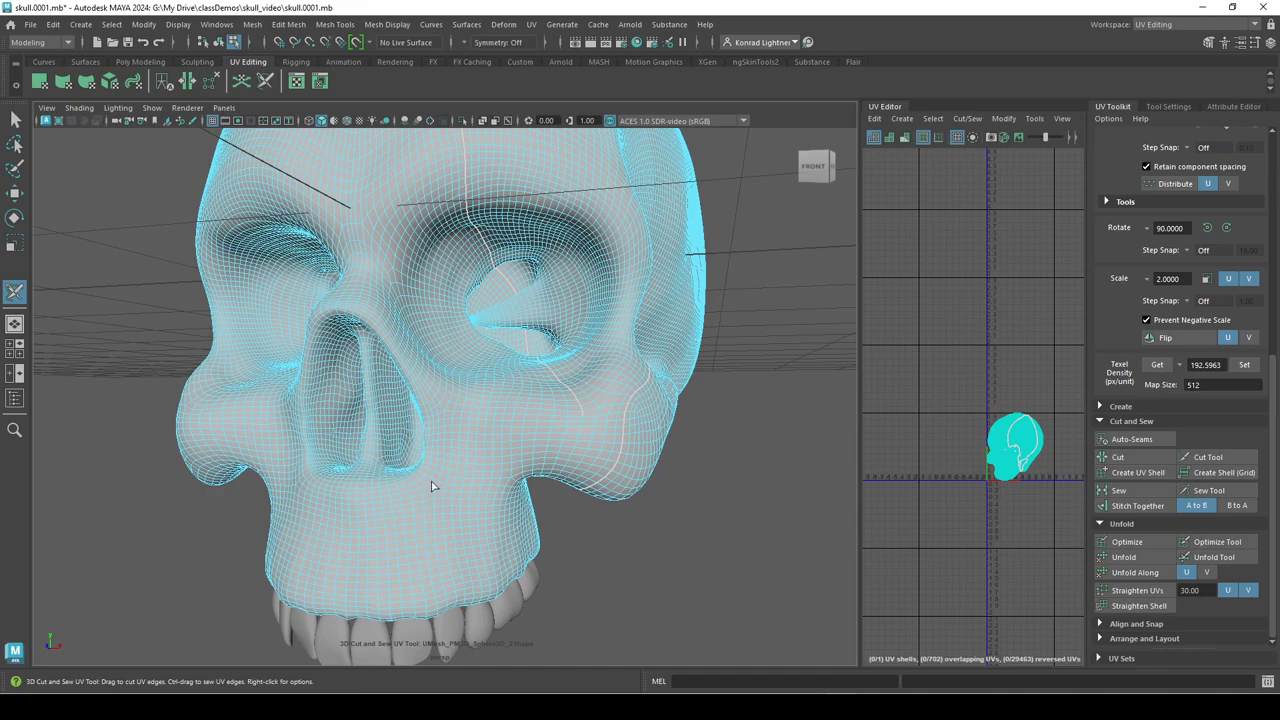
alt+drag(433, 487, 503, 530)
- Leave the cutting tool, return the skull to object mode and reproject its UVs with a camera-based projection
key(w)
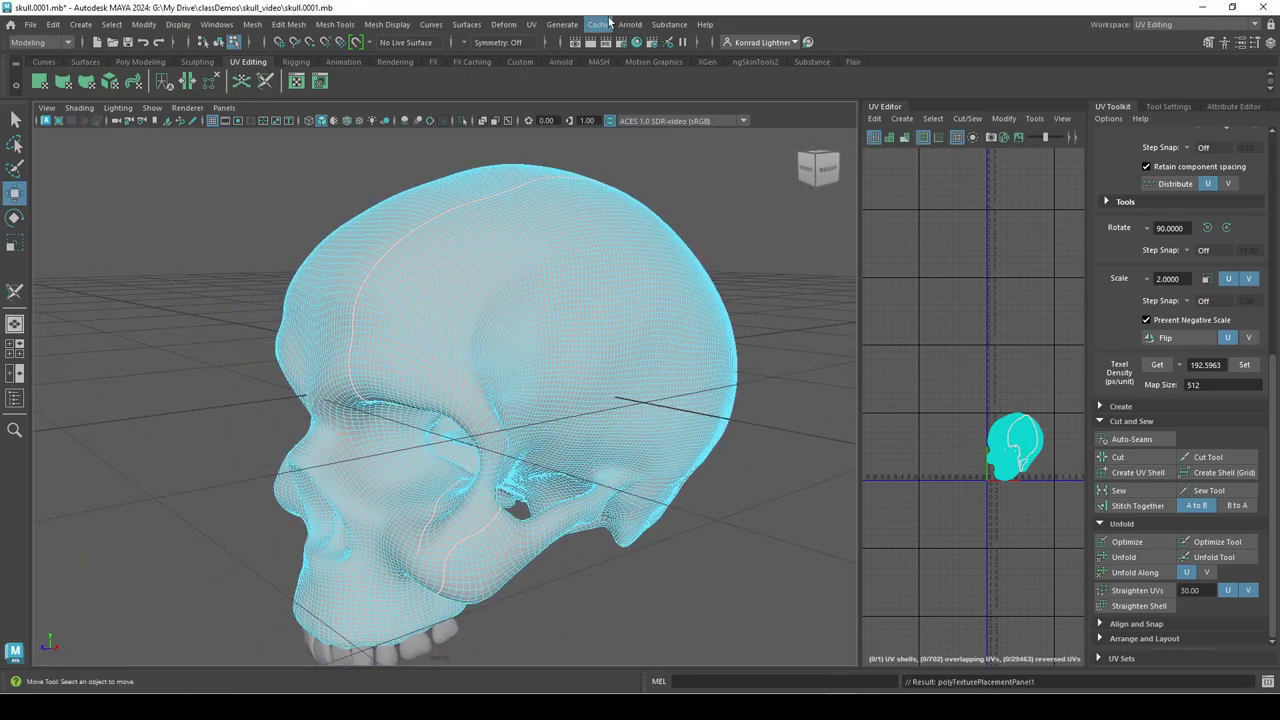
right_drag(507, 191, 565, 172)
click(531, 24)
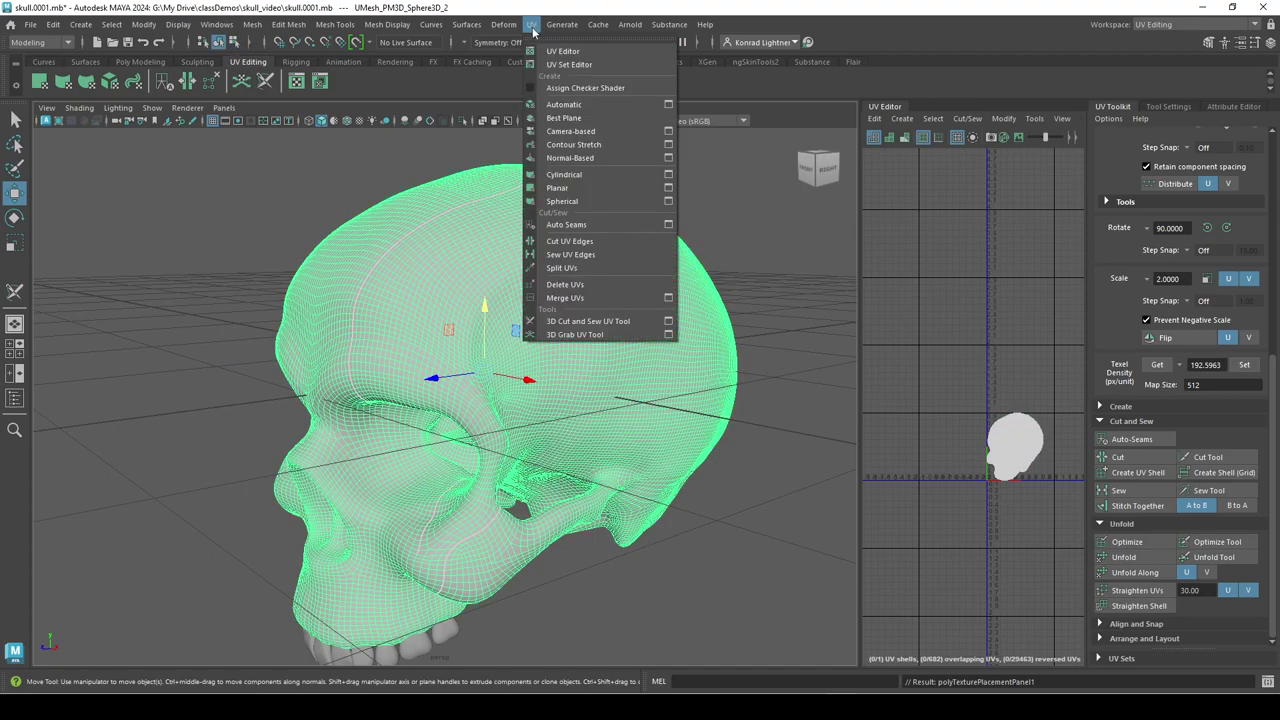
click(600, 140)
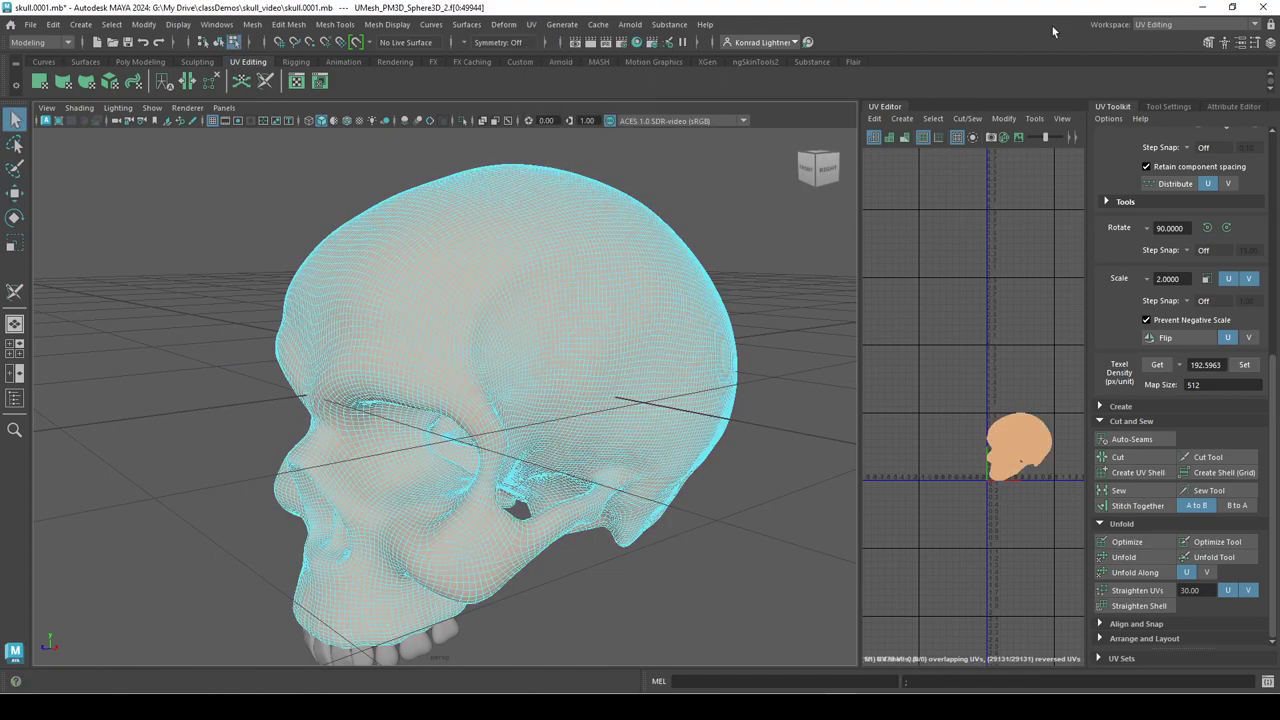
- Switch to the General workspace, return the skull to object mode and clear the selection
click(1190, 24)
click(1160, 39)
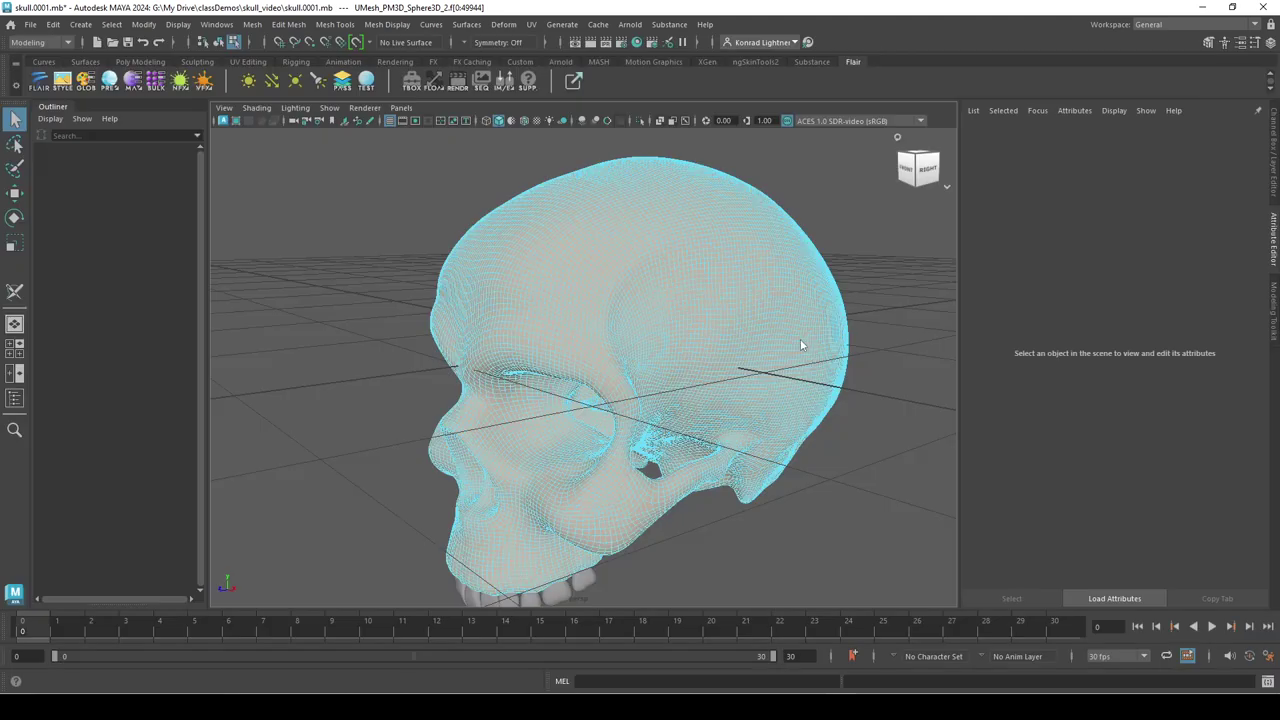
right_drag(789, 262, 850, 230)
click(866, 287)
- Open the Modeling Toolkit to show the mesh, component and Quad Draw tools
alt+drag(730, 372, 852, 370)
alt+middle_drag(688, 318, 733, 250)
alt+drag(733, 251, 646, 326)
click(1273, 160)
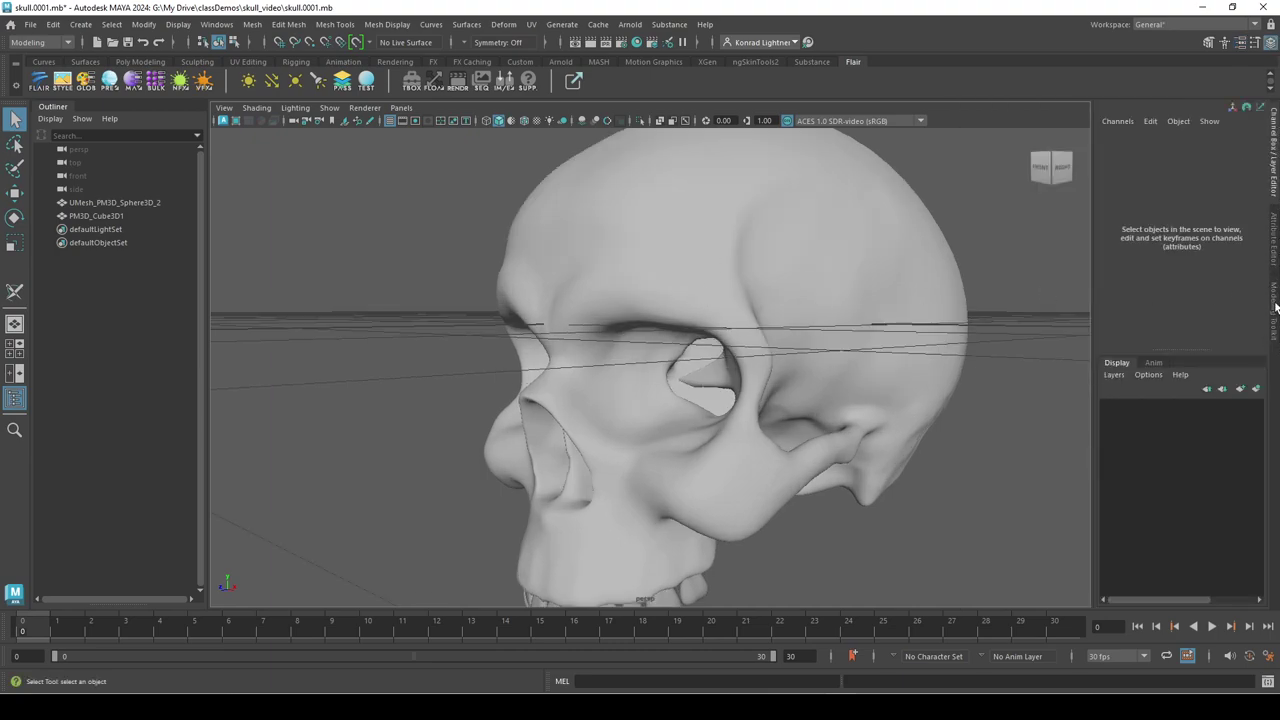
click(1275, 304)
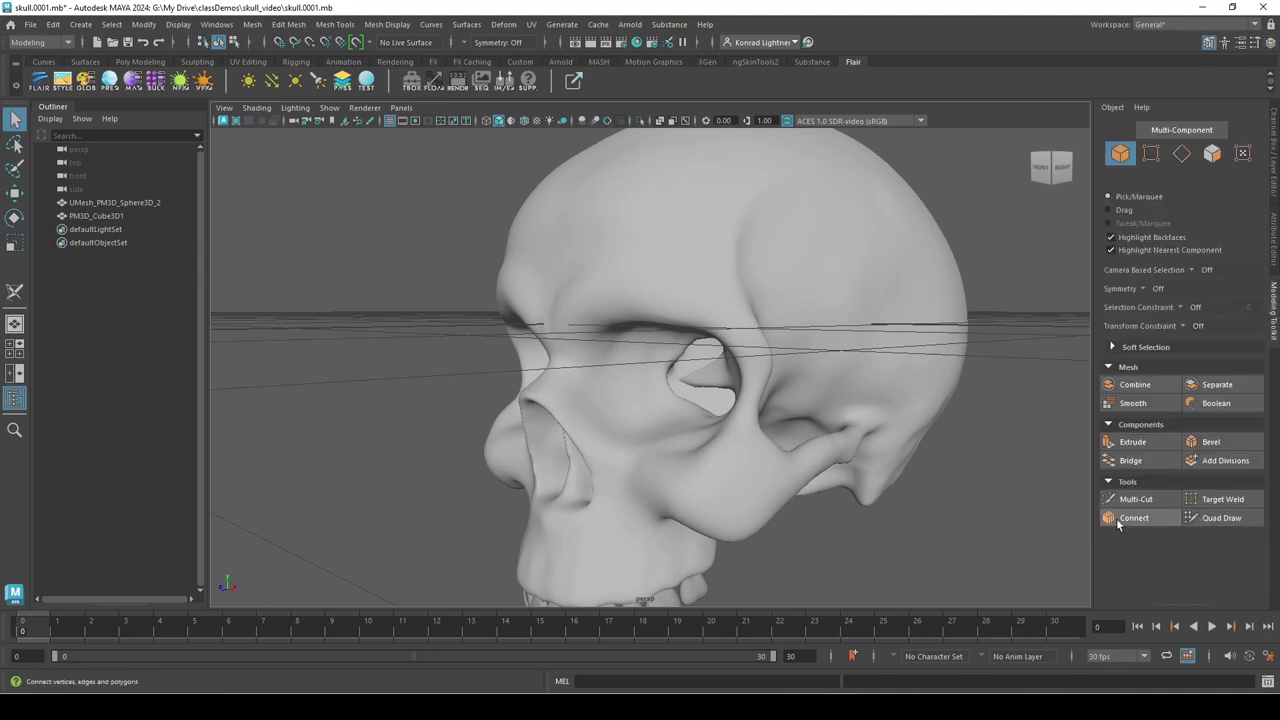
- Make the skull mesh UMesh_PM3D_Sphere3D_2 a live surface
alt+drag(906, 463, 759, 384)
click(757, 286)
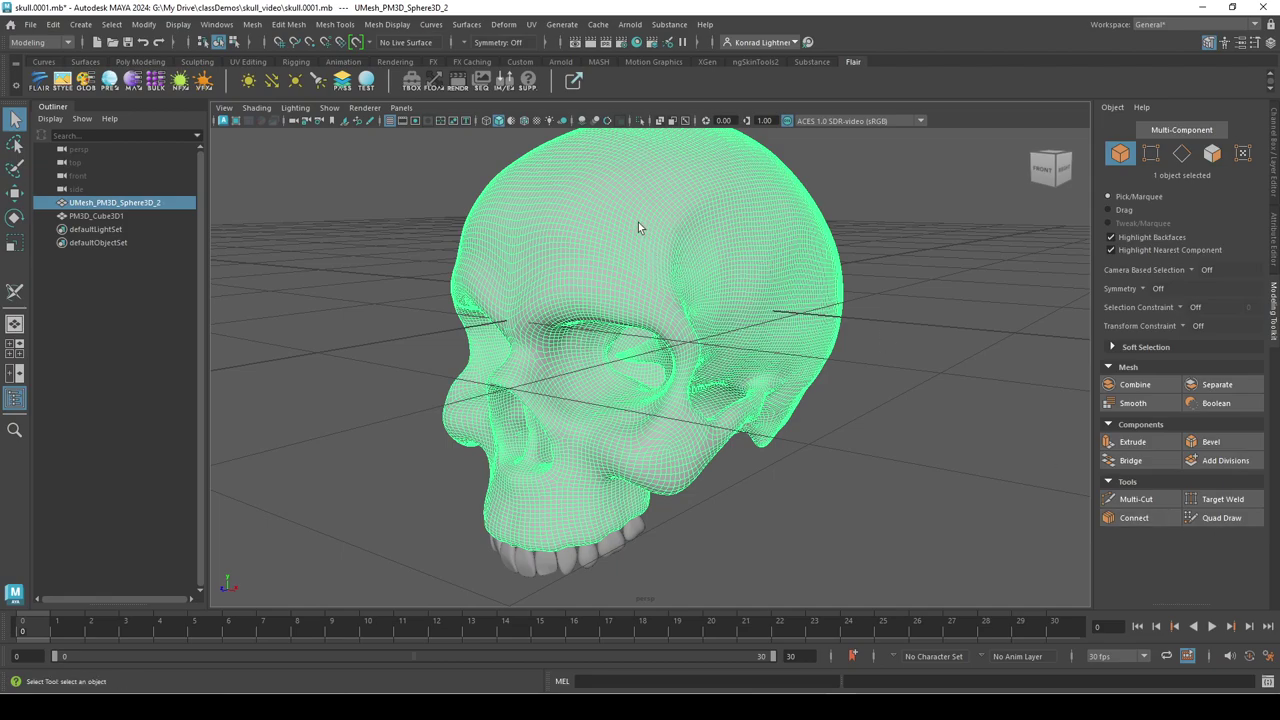
click(355, 44)
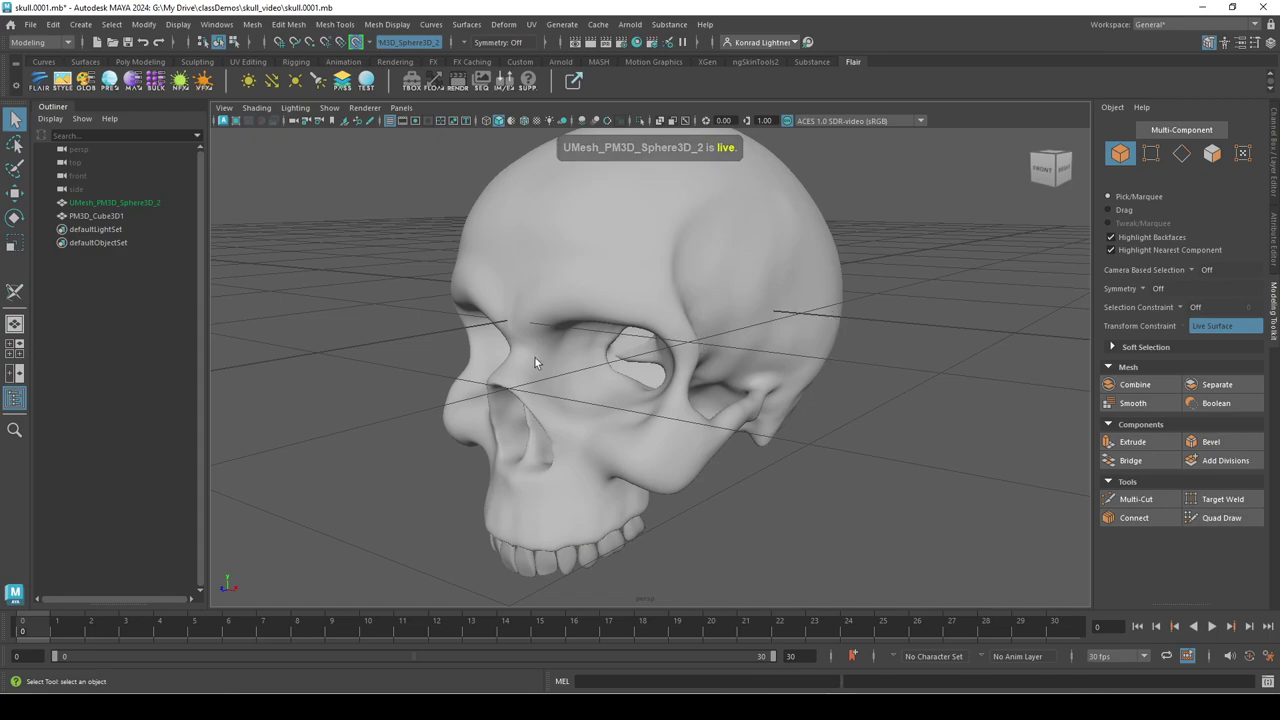
- Create a polygon cube in the scene to test placing geometry on the live skull
alt+drag(430, 364, 530, 340)
alt+middle_drag(414, 323, 453, 388)
alt+drag(400, 180, 577, 291)
alt+right_drag(700, 323, 595, 304)
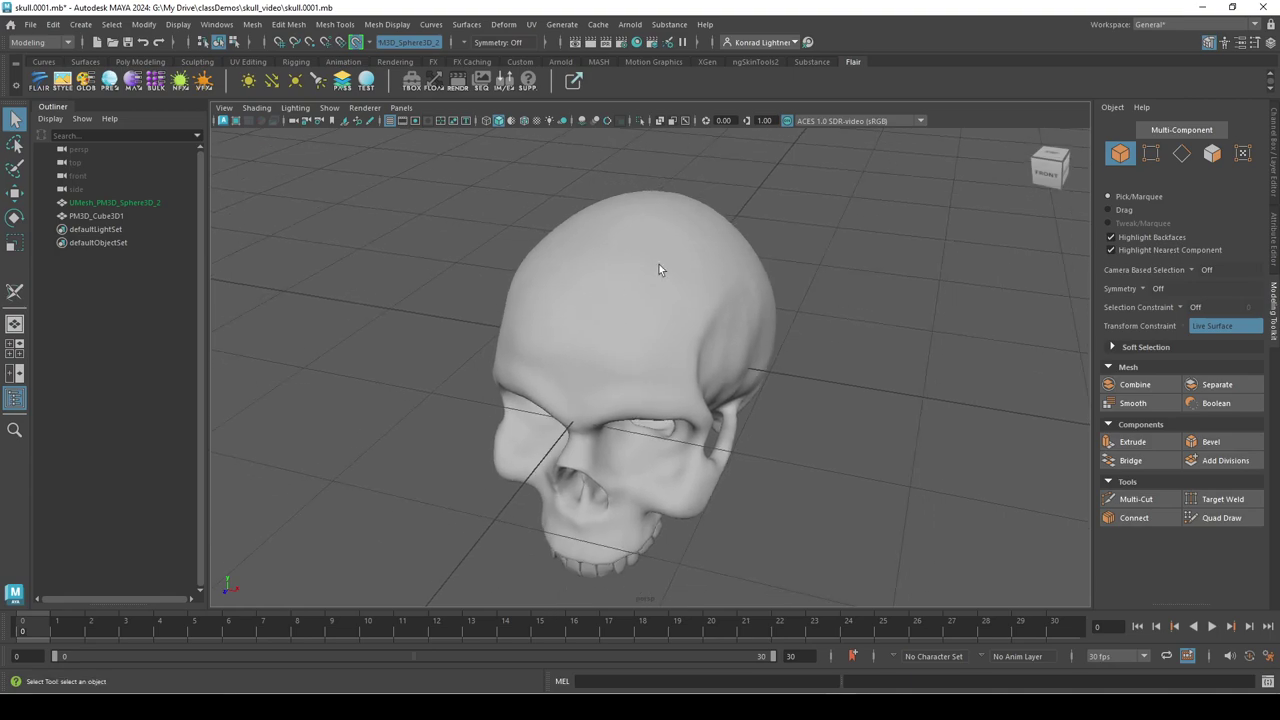
alt+drag(684, 240, 766, 322)
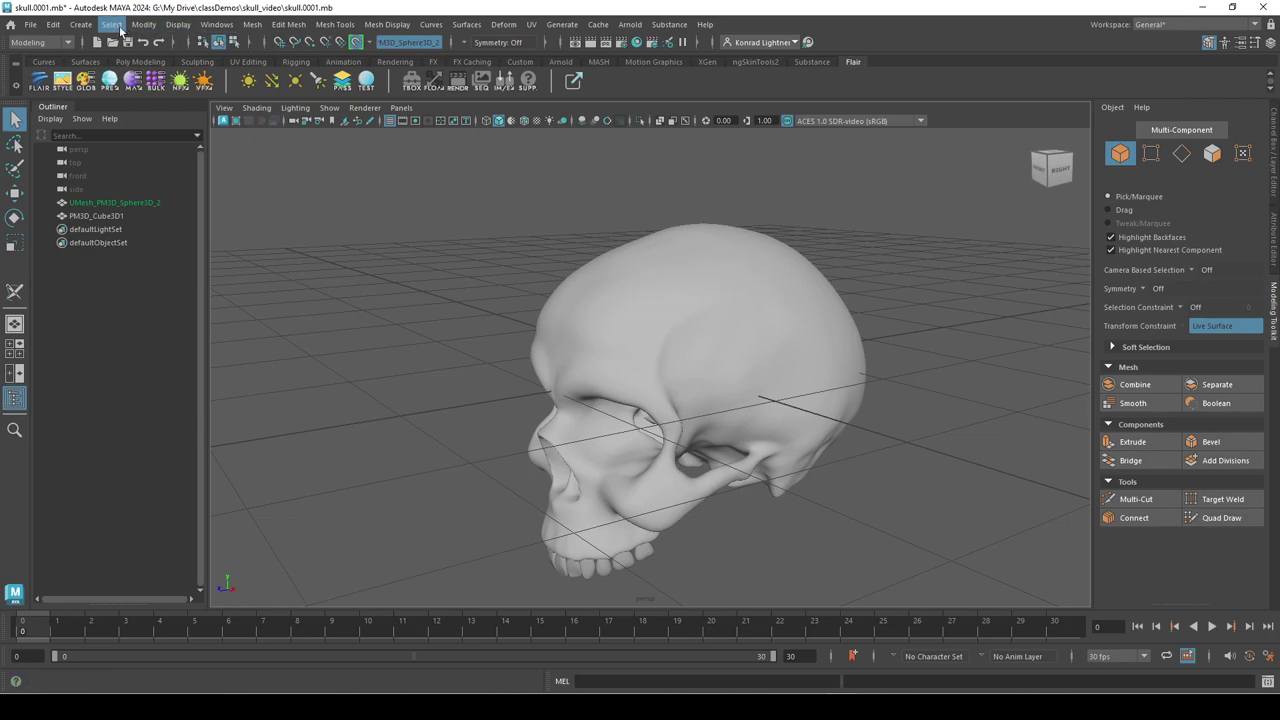
click(81, 24)
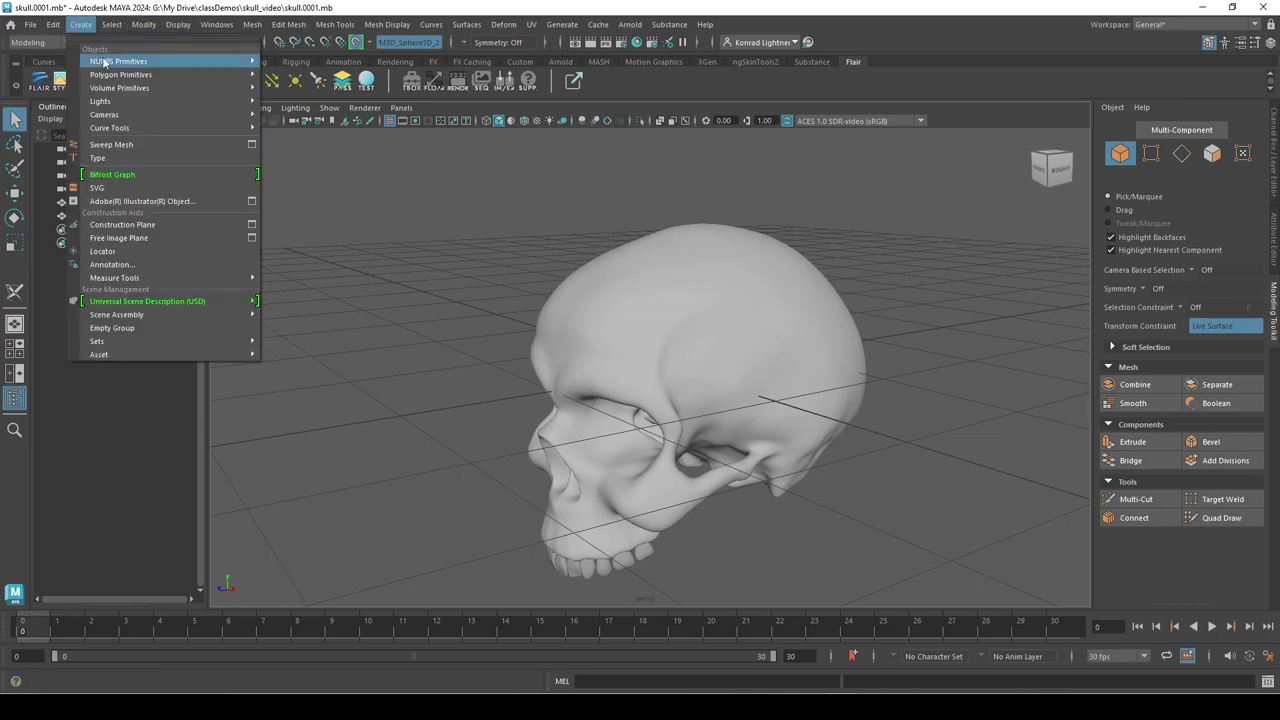
mouse_move(125, 76)
click(324, 89)
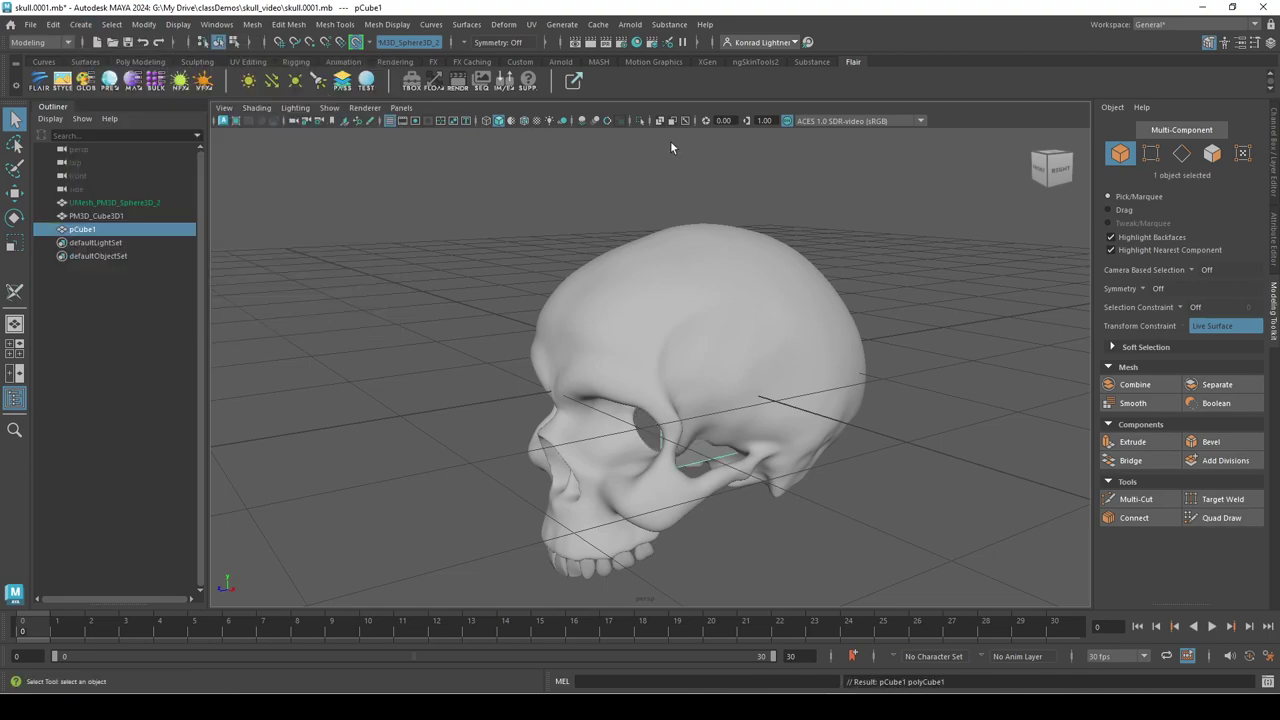
alt+drag(670, 141, 705, 441)
- Move the cube up over the crown of the skull, to about X -0.14, Y 1.67, Z -0.14
key(w)
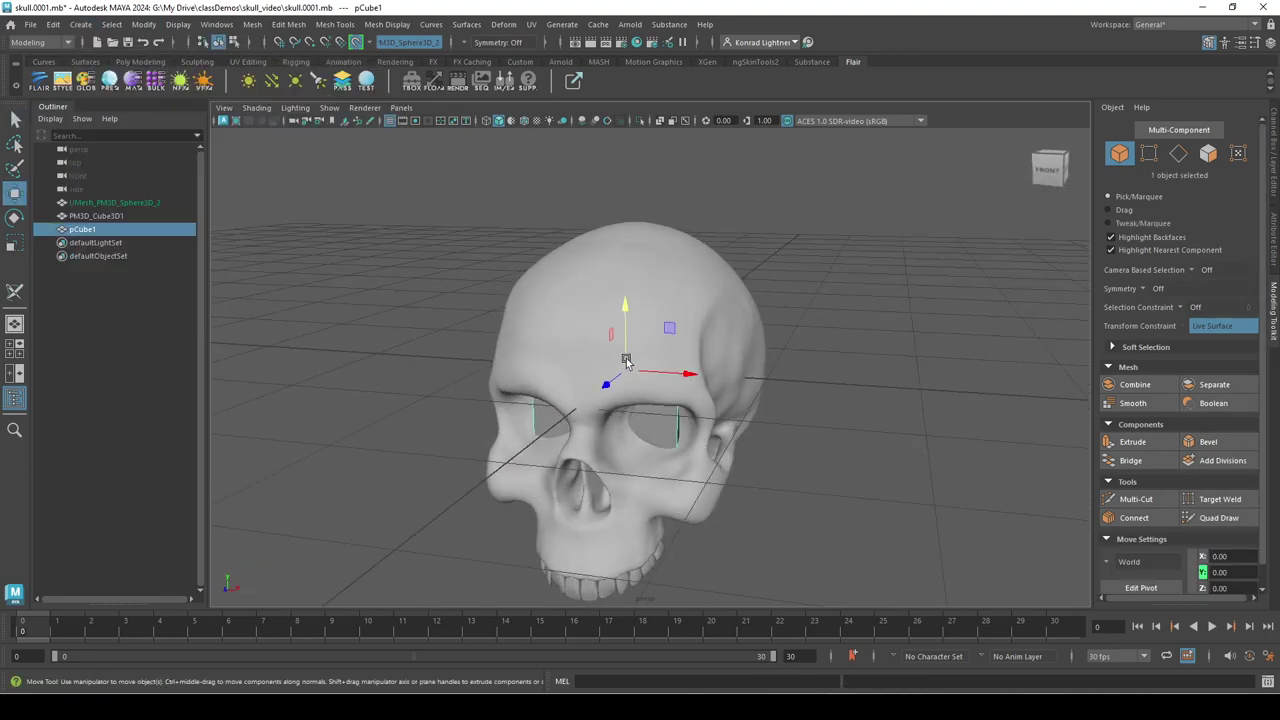
drag(625, 366, 708, 247)
drag(752, 190, 623, 55)
alt+middle_drag(649, 180, 645, 335)
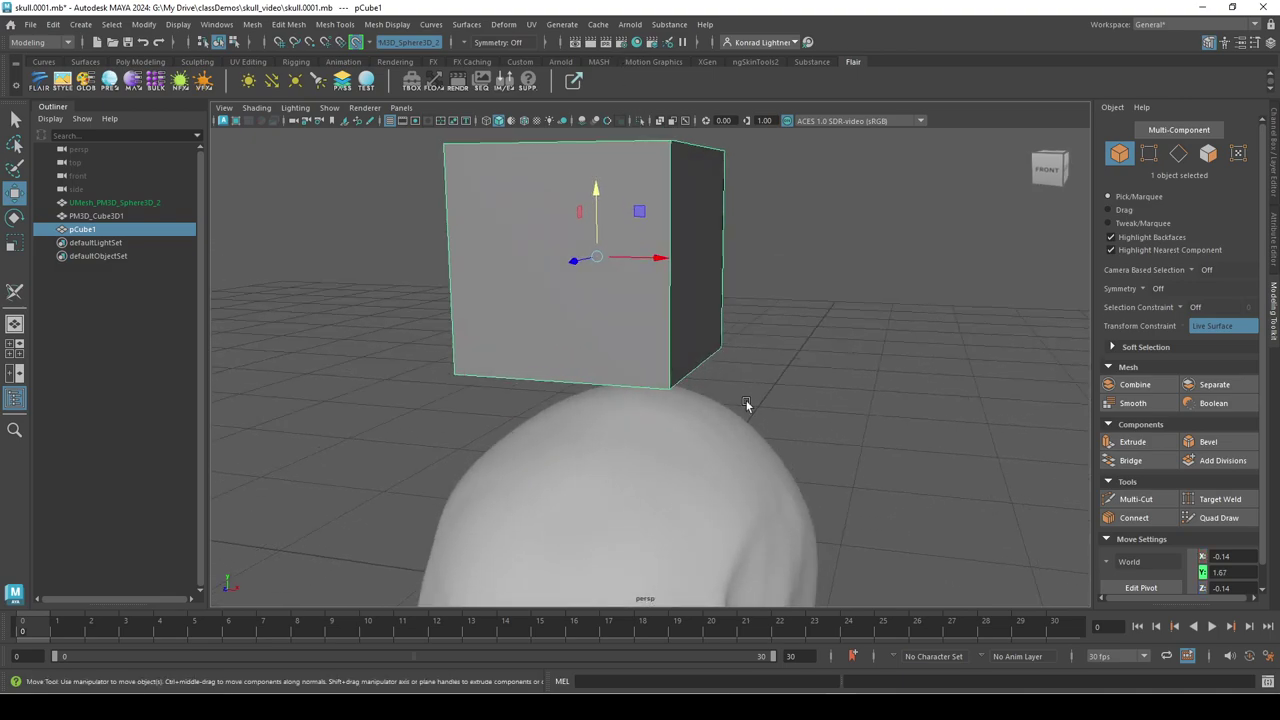
- Relocate the cube's pivot to its bottom face and set the cube on the skull's crown at about X 0.02, Y 1.02, Z -0.31
alt+drag(735, 398, 765, 386)
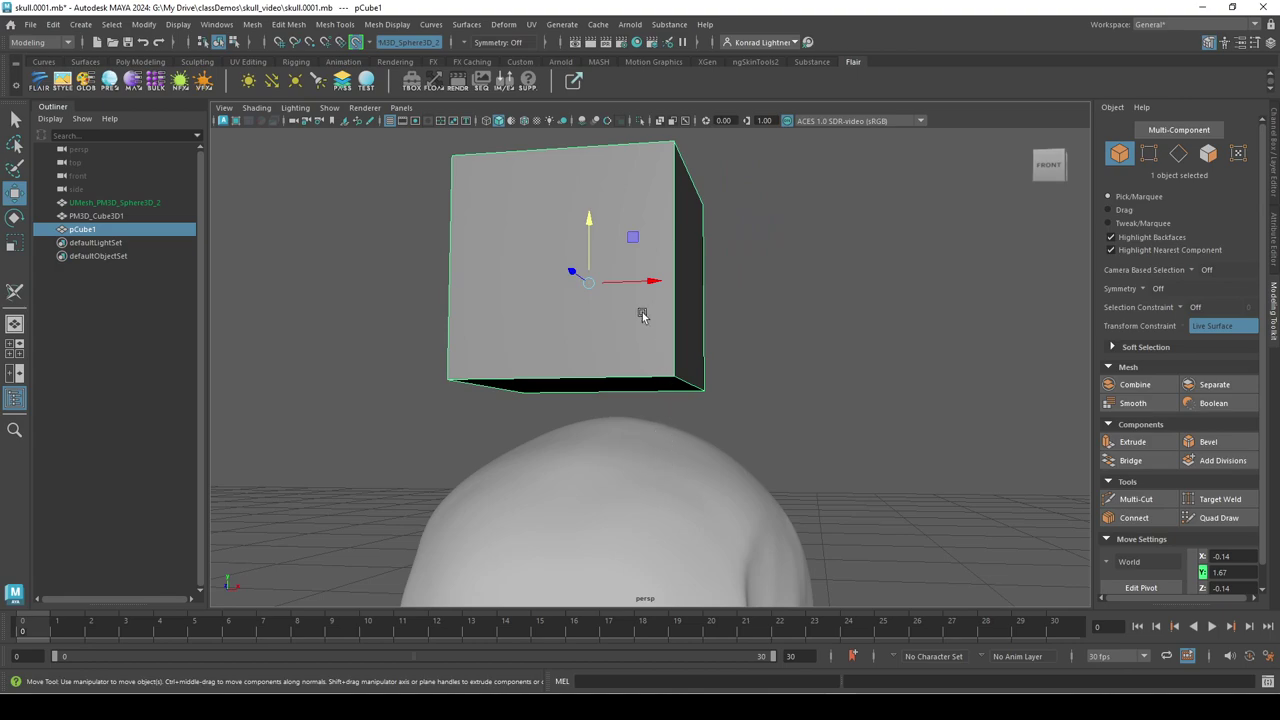
key(d)
key(d)
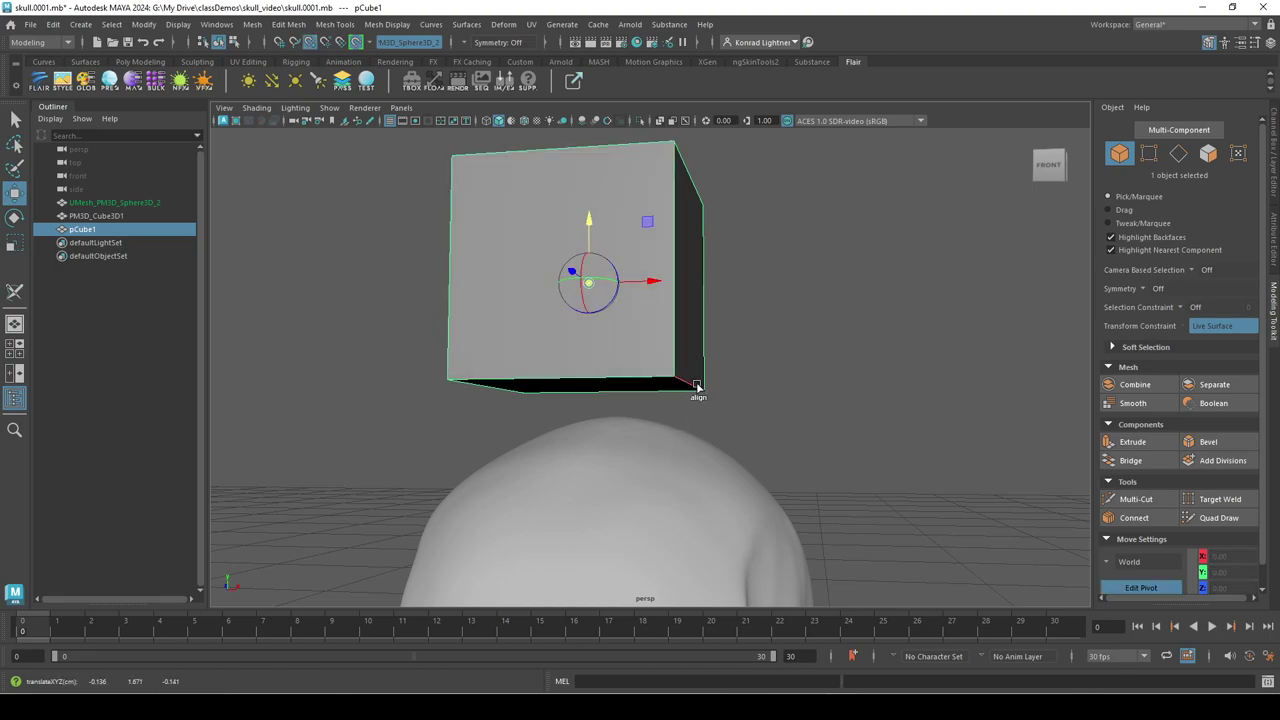
middle_click(697, 387)
drag(589, 386, 629, 400)
scroll(590, 420, down, 3)
alt+drag(746, 472, 623, 457)
drag(689, 405, 752, 437)
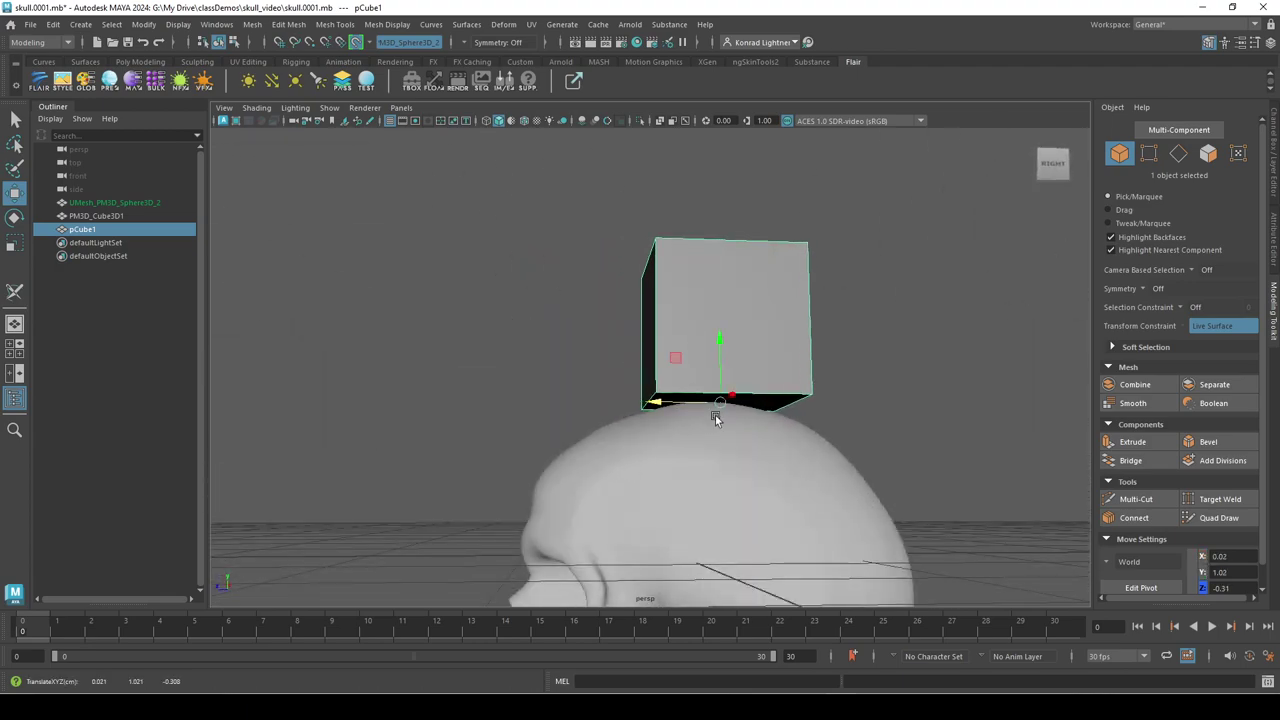
- Examine from several angles how the cube's base sits on the crown of the skull
alt+right_drag(753, 437, 660, 450)
alt+drag(660, 450, 554, 337)
alt+right_drag(554, 337, 752, 466)
alt+middle_drag(752, 466, 755, 451)
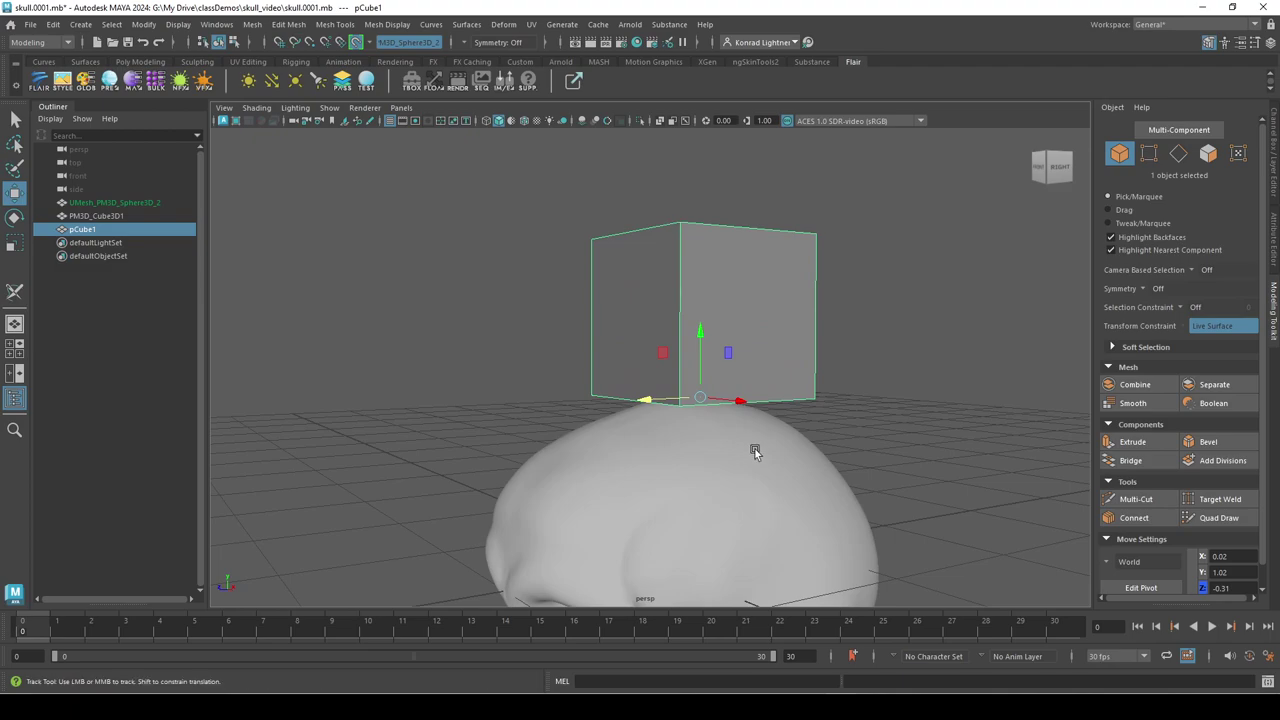
alt+drag(755, 452, 745, 321)
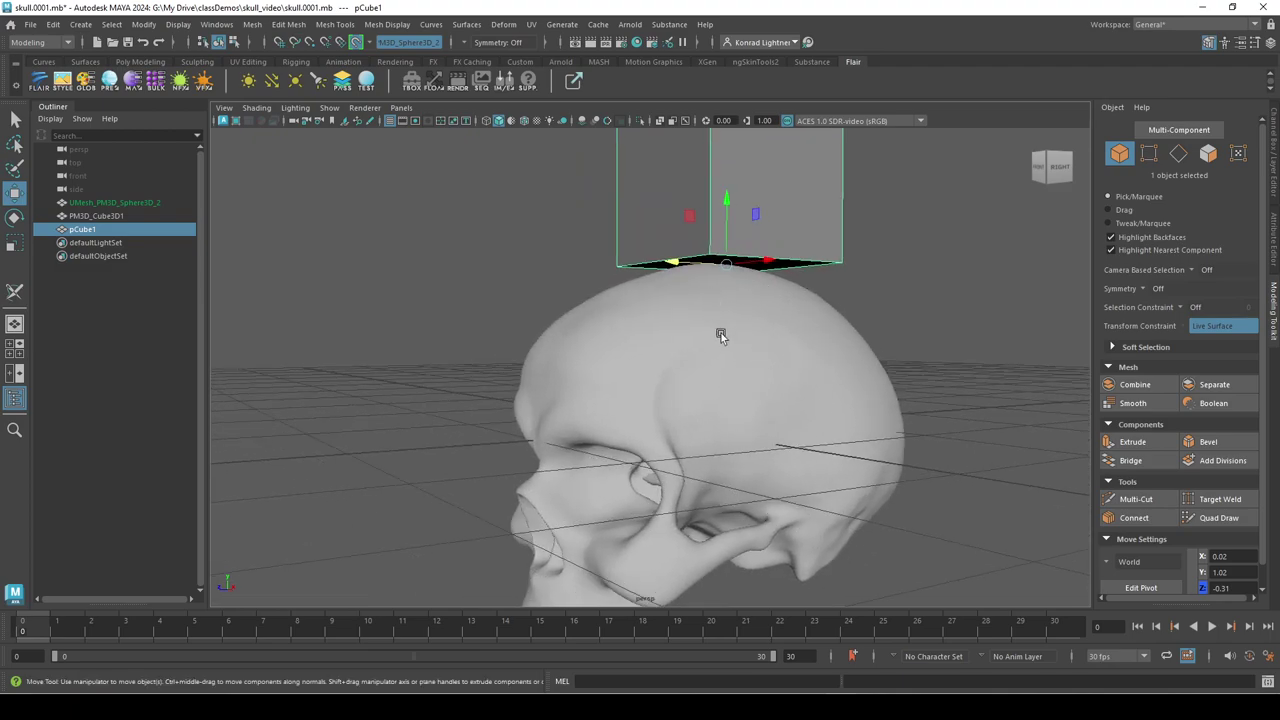
scroll(720, 355, down, 3)
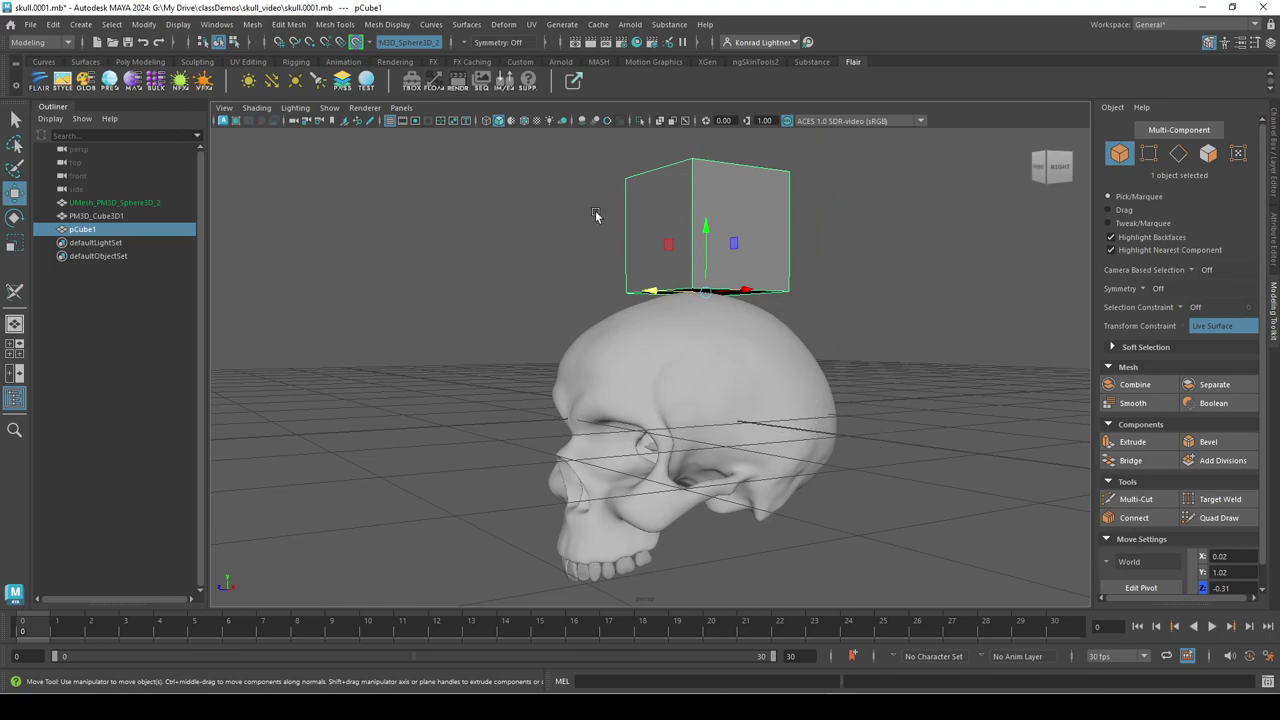
alt+drag(594, 218, 748, 262)
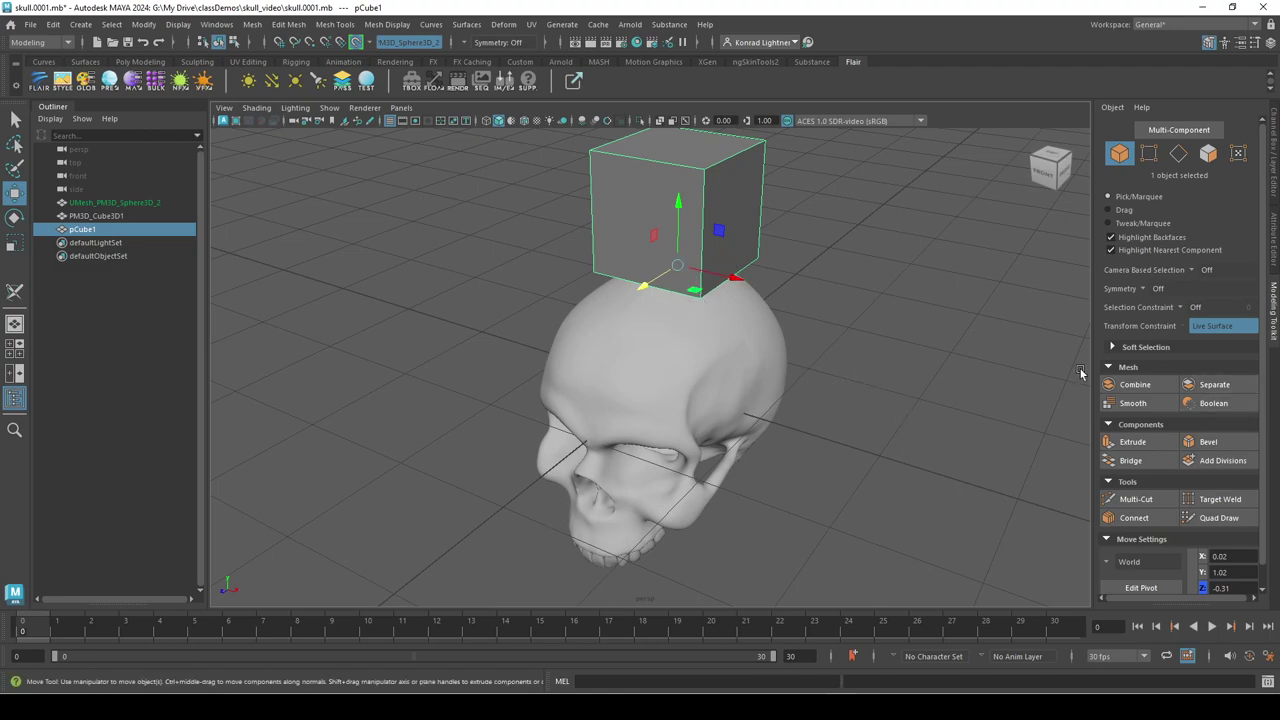
alt+drag(981, 344, 854, 446)
- Turn off the live surface and delete the test cube
click(860, 451)
click(750, 374)
click(357, 42)
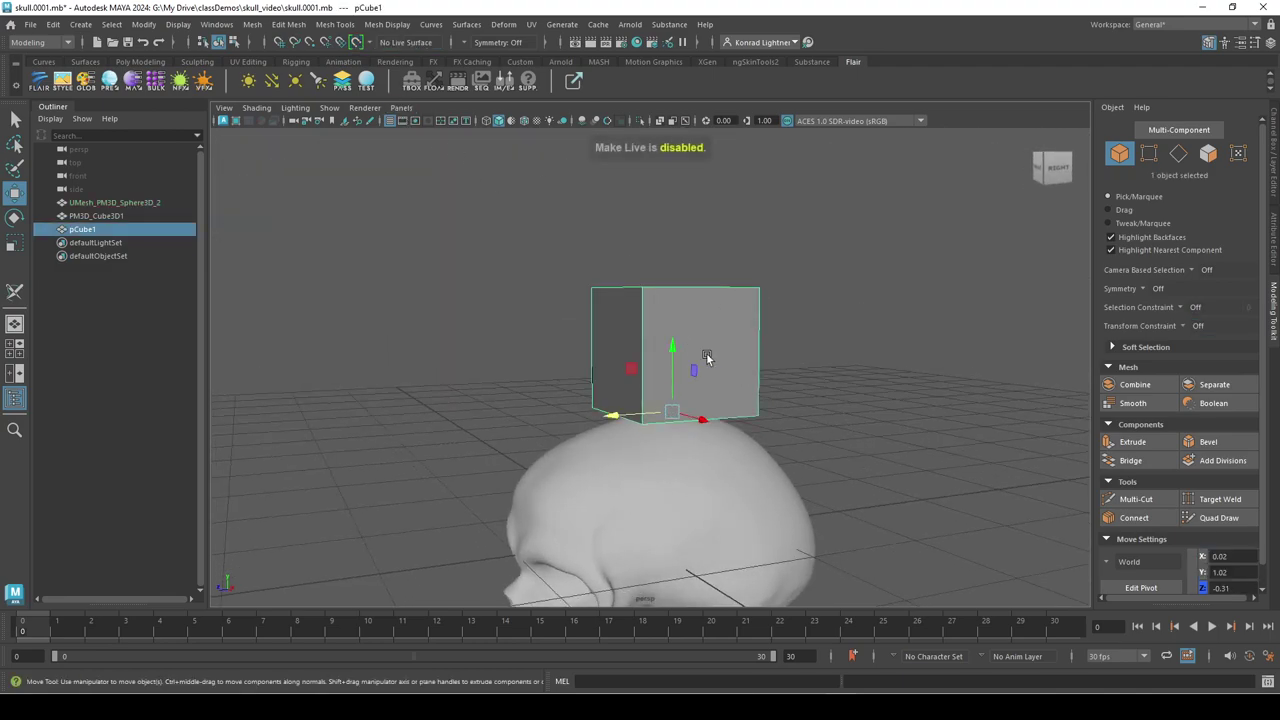
key(Delete)
- Make the skull mesh a live surface again and activate the Quad Draw tool
click(660, 515)
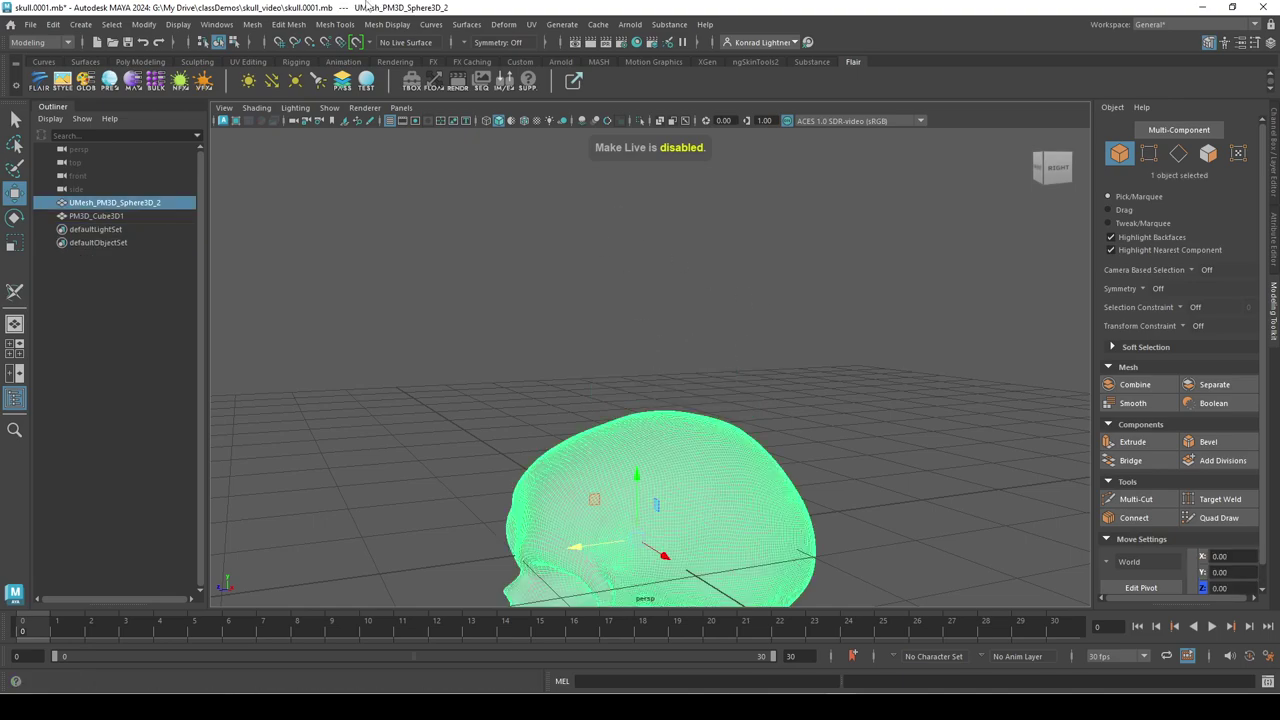
click(355, 43)
alt+middle_drag(680, 382, 637, 130)
alt+right_drag(592, 398, 650, 410)
mouse_move(650, 410)
alt+mouse_down()
mouse_move(680, 420)
mouse_move(669, 468)
mouse_move(650, 480)
alt+mouse_up()
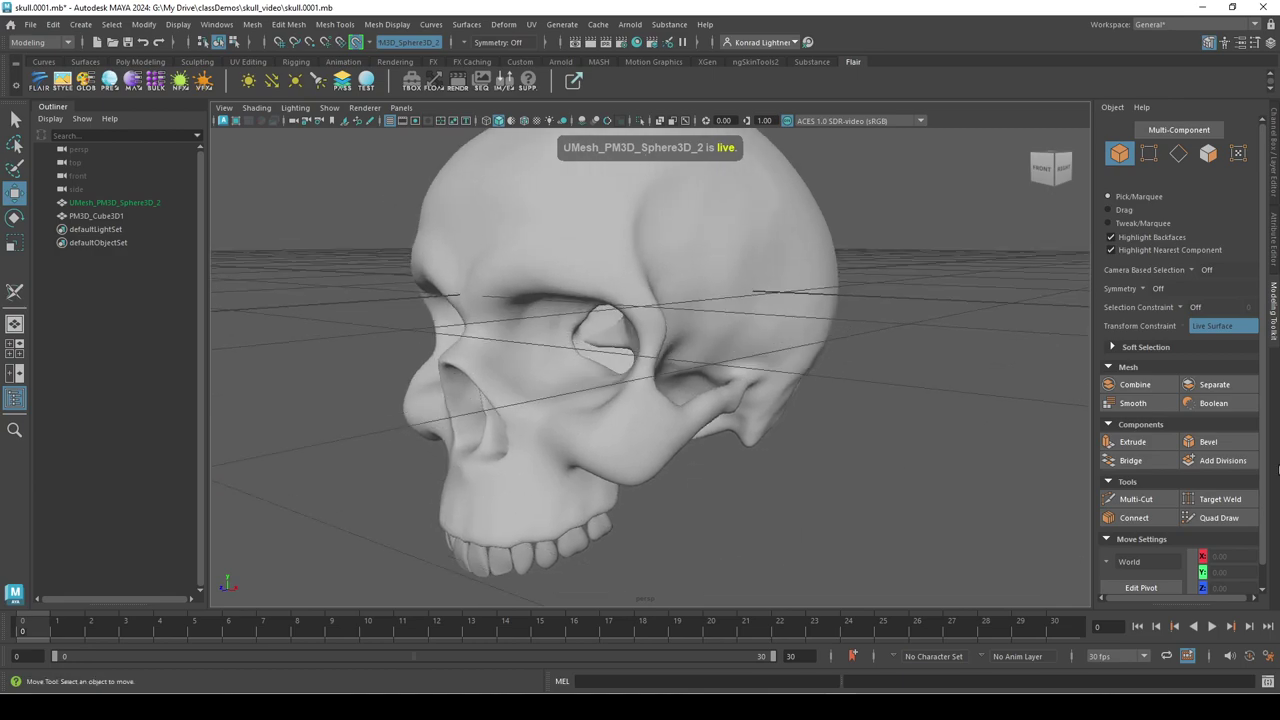
click(1216, 518)
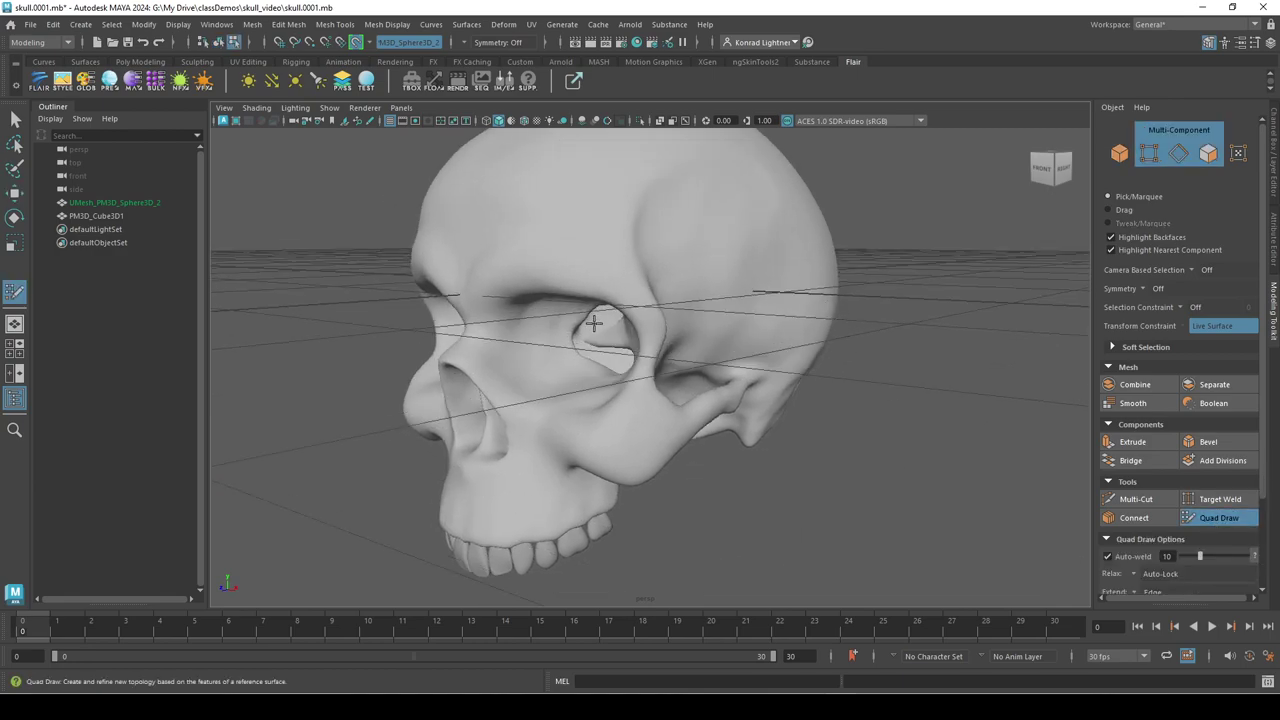
alt+drag(594, 322, 595, 366)
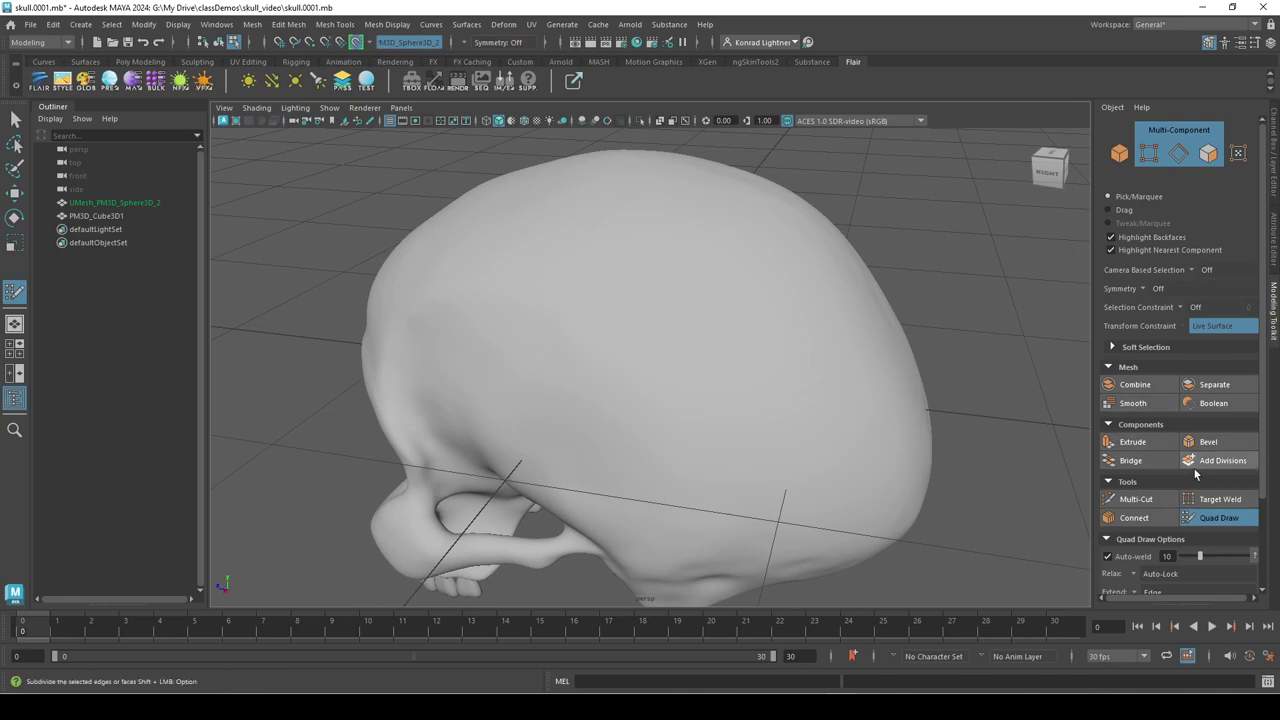
- Expand the Quad Draw options and read through the list of keyboard and mouse shortcuts
scroll(1201, 489, down, 3)
scroll(1201, 489, down, 1)
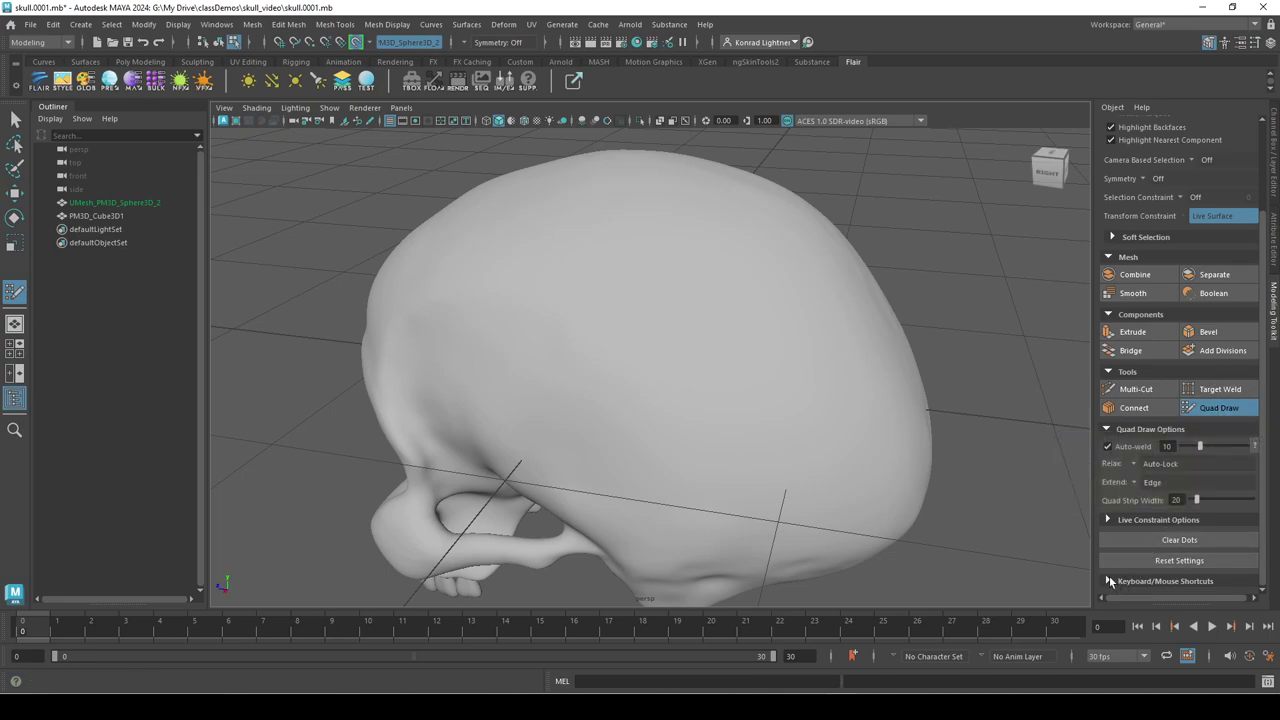
click(1107, 429)
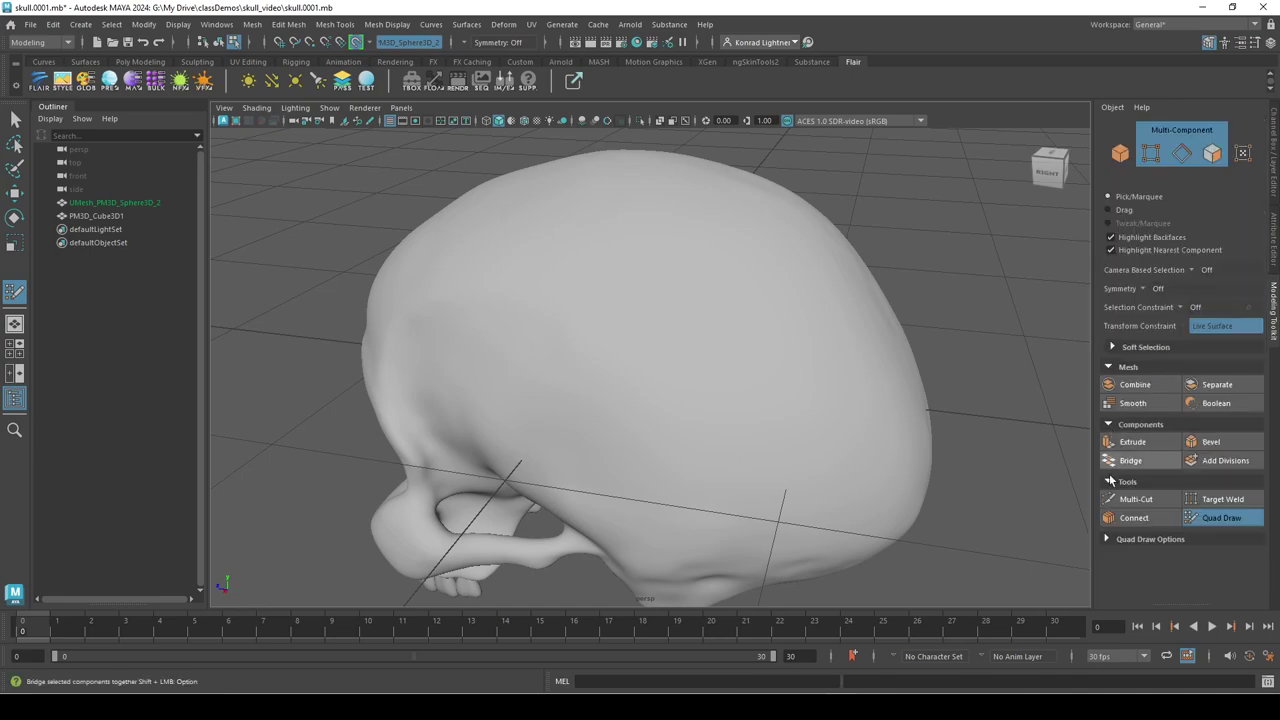
click(1108, 539)
scroll(1224, 512, down, 2)
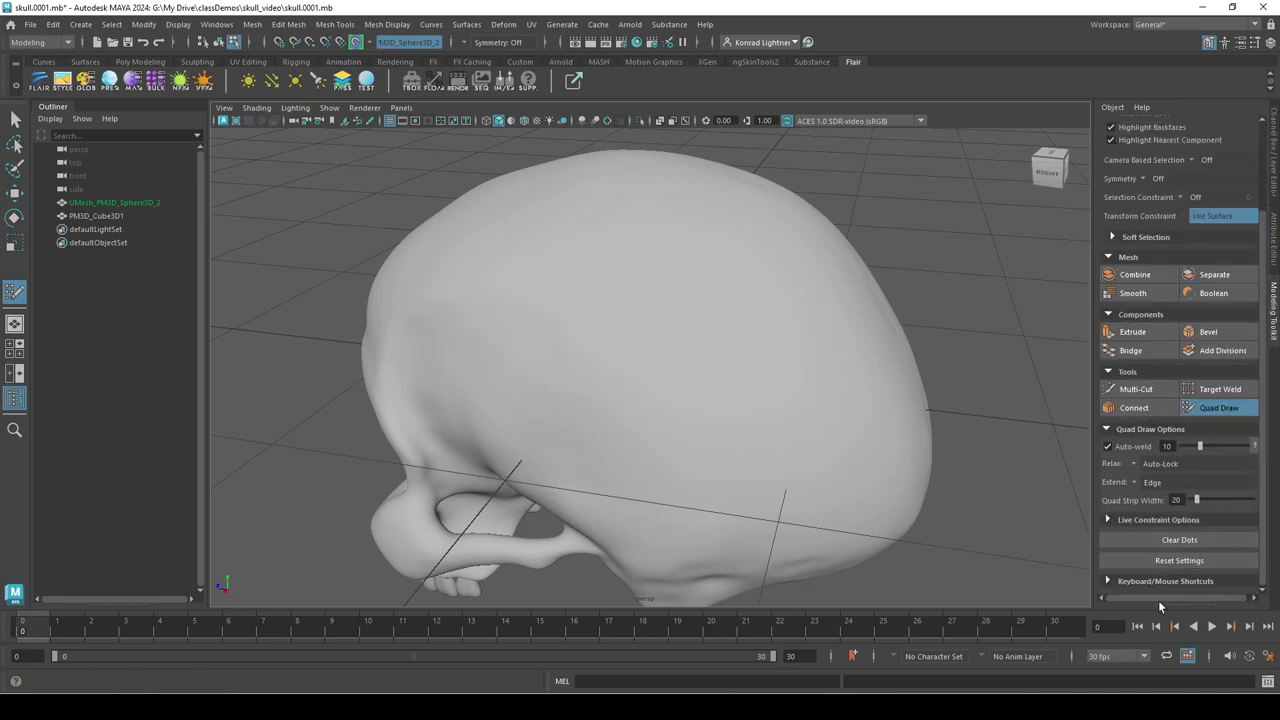
click(1108, 581)
scroll(1249, 505, down, 8)
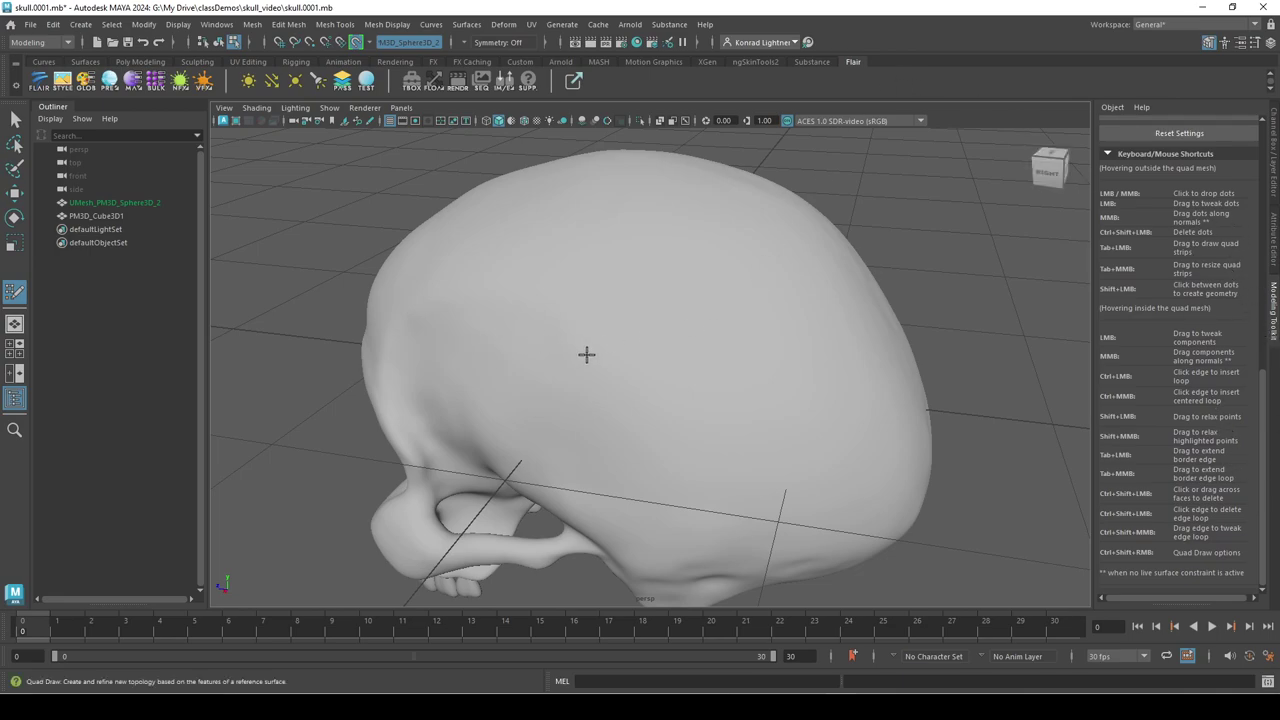
- Drop four Quad Draw dots in a rough square on the side of the cranium and check them from other angles
alt+drag(586, 354, 603, 357)
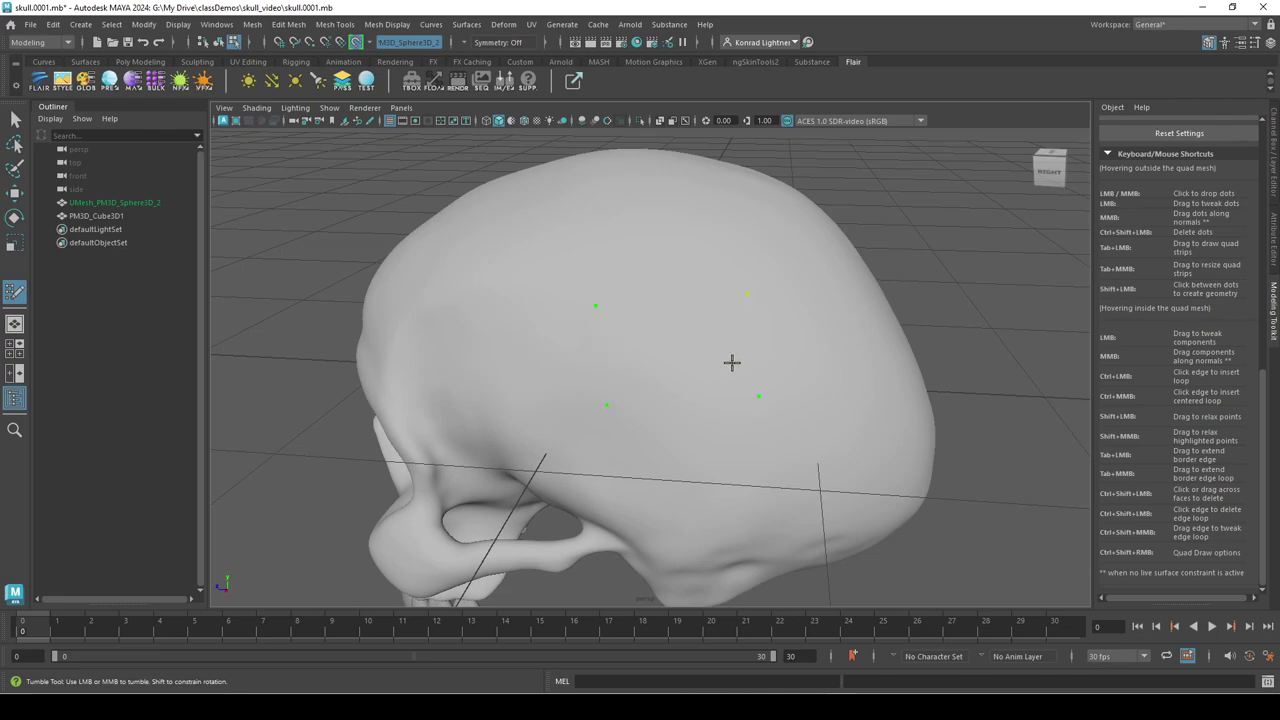
alt+drag(720, 367, 651, 363)
alt+right_drag(651, 363, 705, 372)
alt+drag(705, 372, 800, 354)
alt+middle_drag(800, 354, 760, 363)
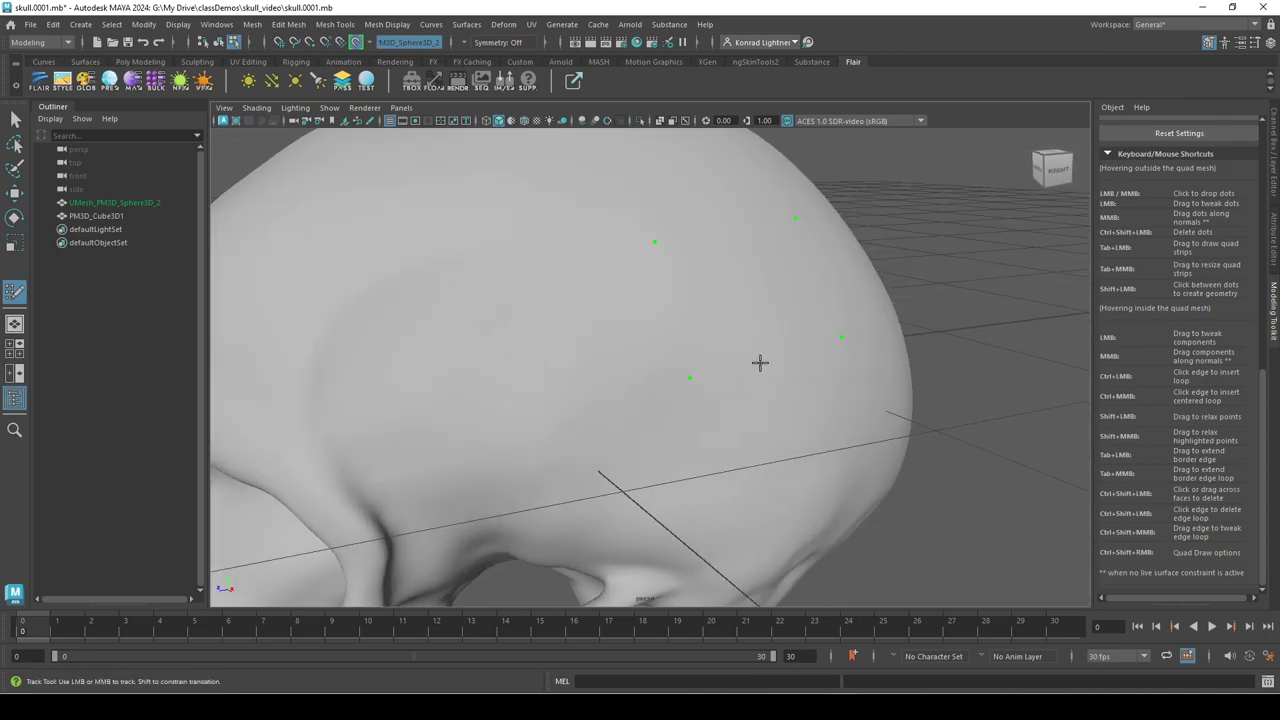
- Leave Quad Draw with the live surface disabled and assign a new Lambert material to the skull mesh
key(w)
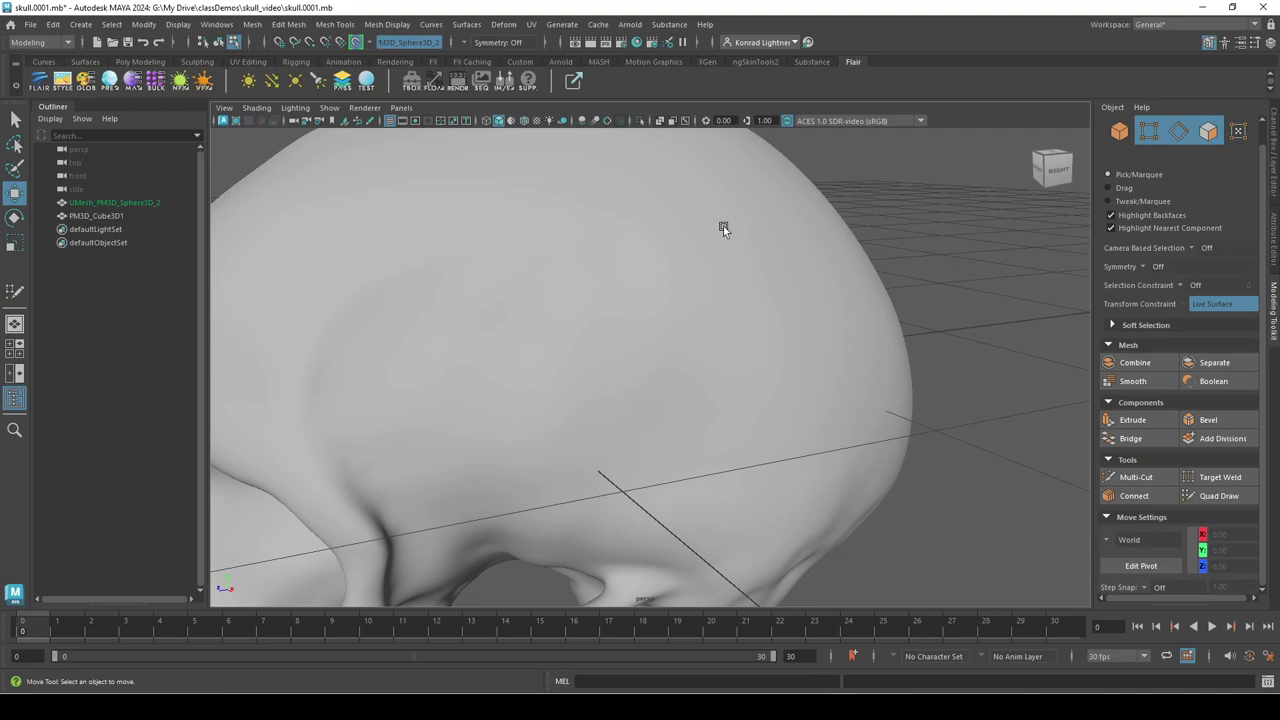
click(355, 42)
click(734, 283)
right_click(731, 285)
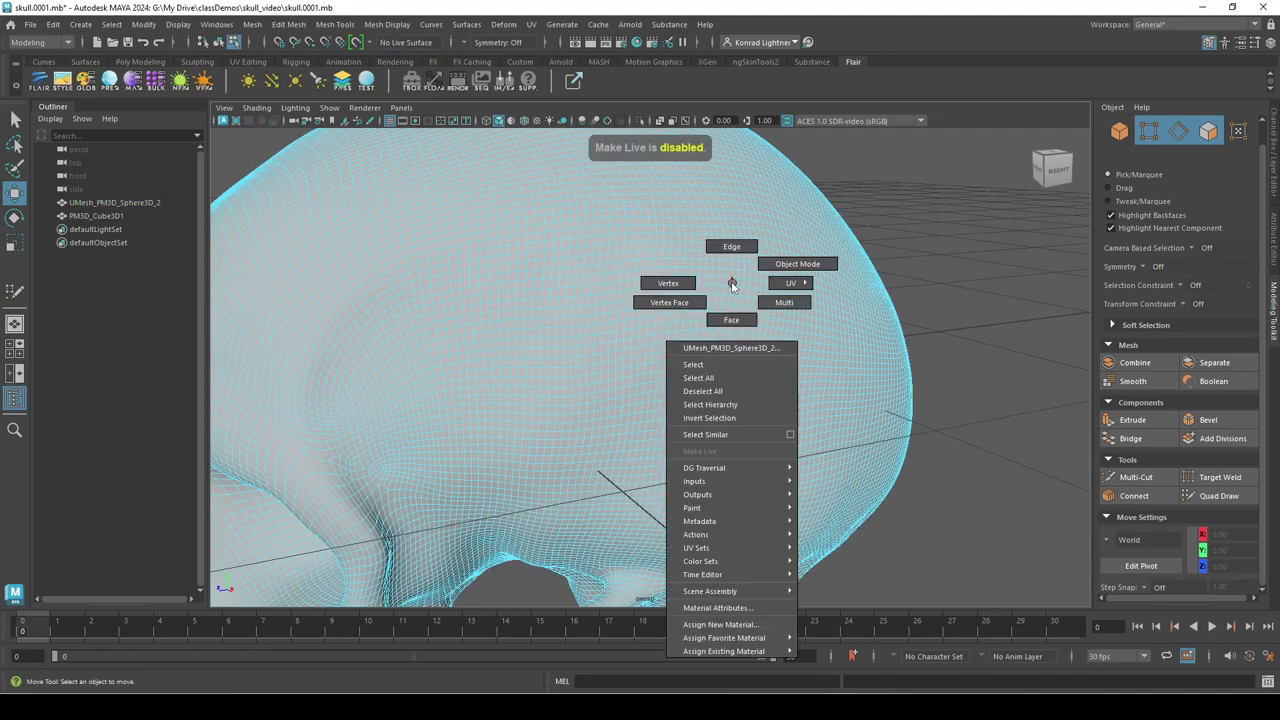
mouse_move(735, 638)
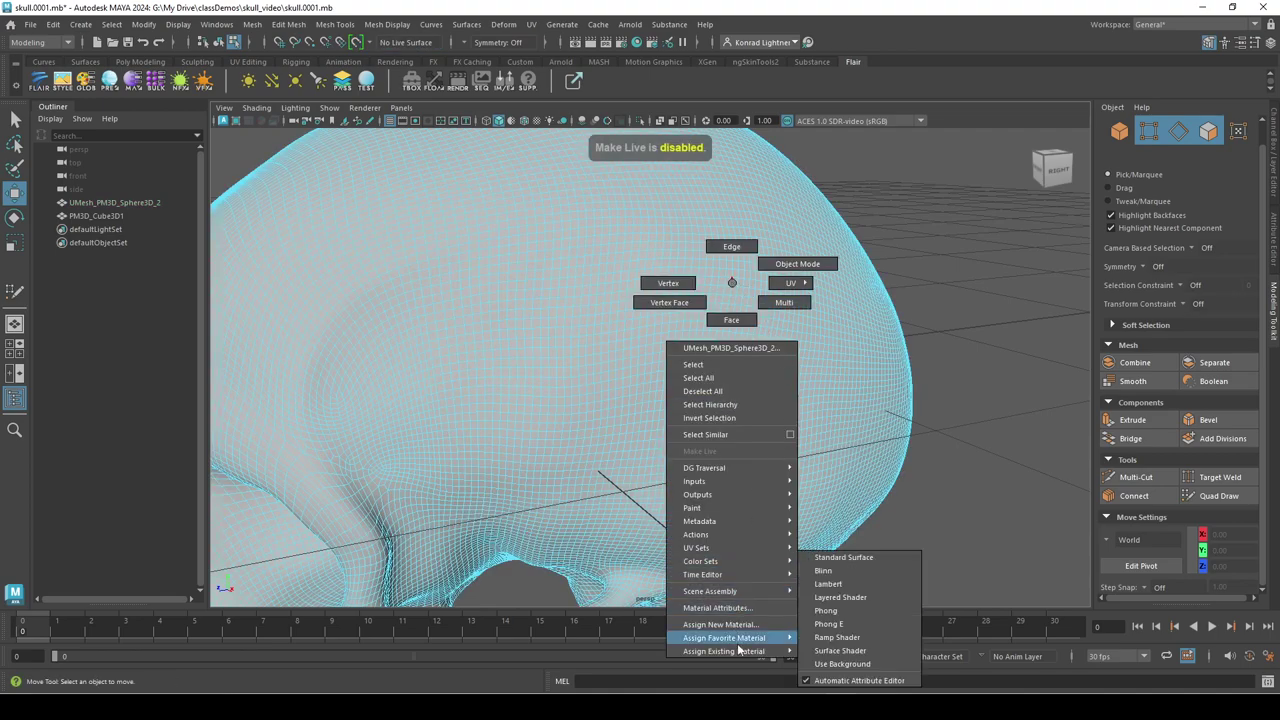
click(832, 584)
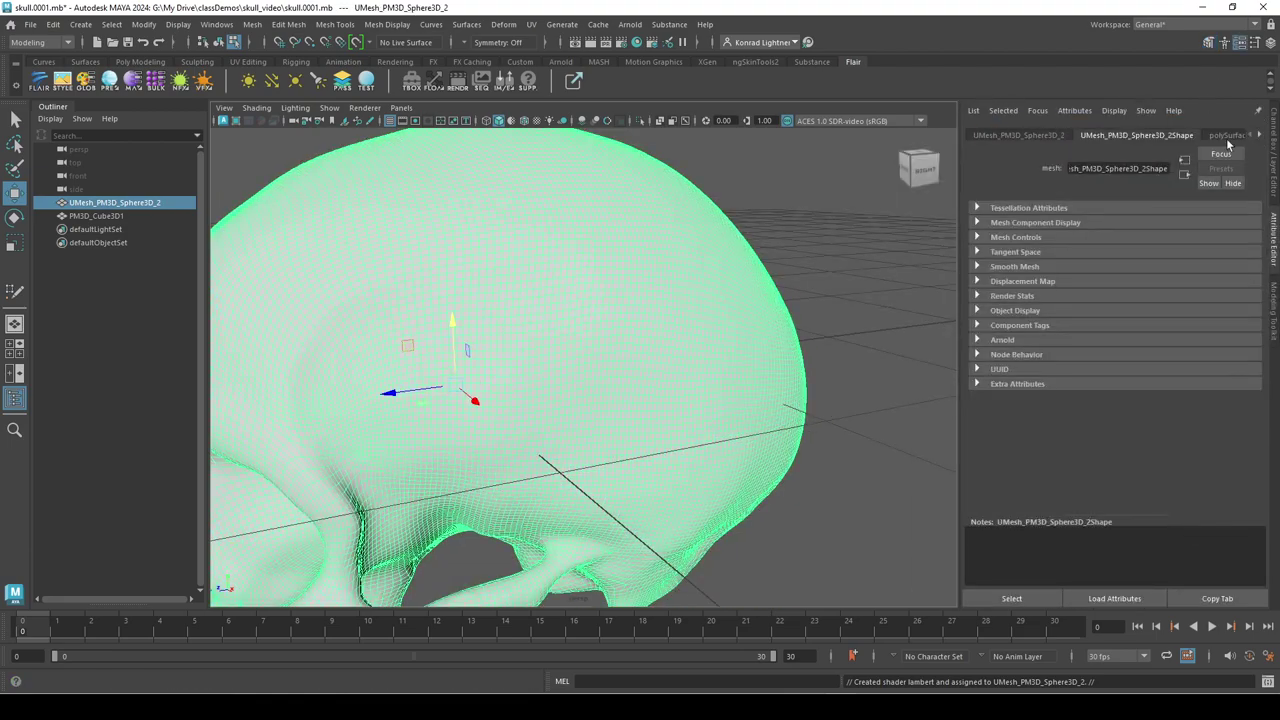
- Find the skull's new Lambert material in its attributes and darken its color to a dark grey
click(1257, 135)
click(1259, 136)
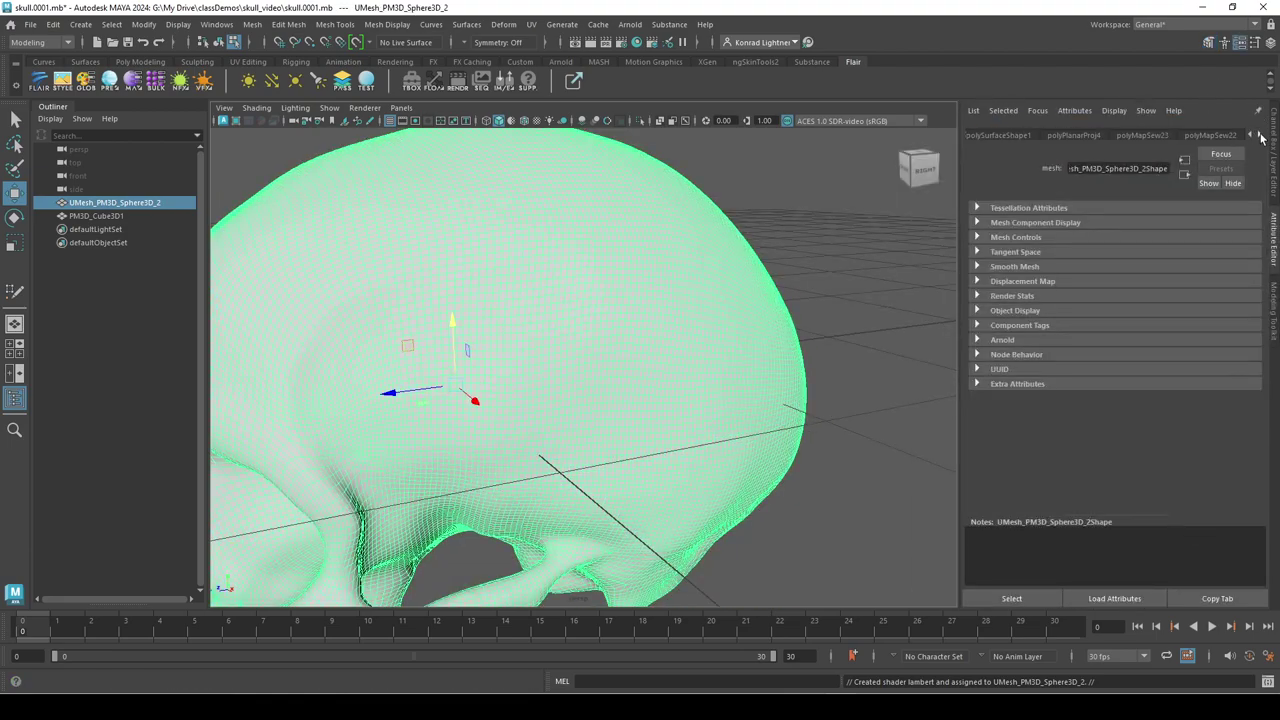
click(1259, 136)
click(1259, 136)
click(1259, 136)
click(1259, 138)
click(1259, 138)
click(1259, 138)
click(1259, 138)
click(1259, 138)
click(1259, 138)
click(1259, 138)
click(1259, 138)
click(1259, 138)
click(1220, 136)
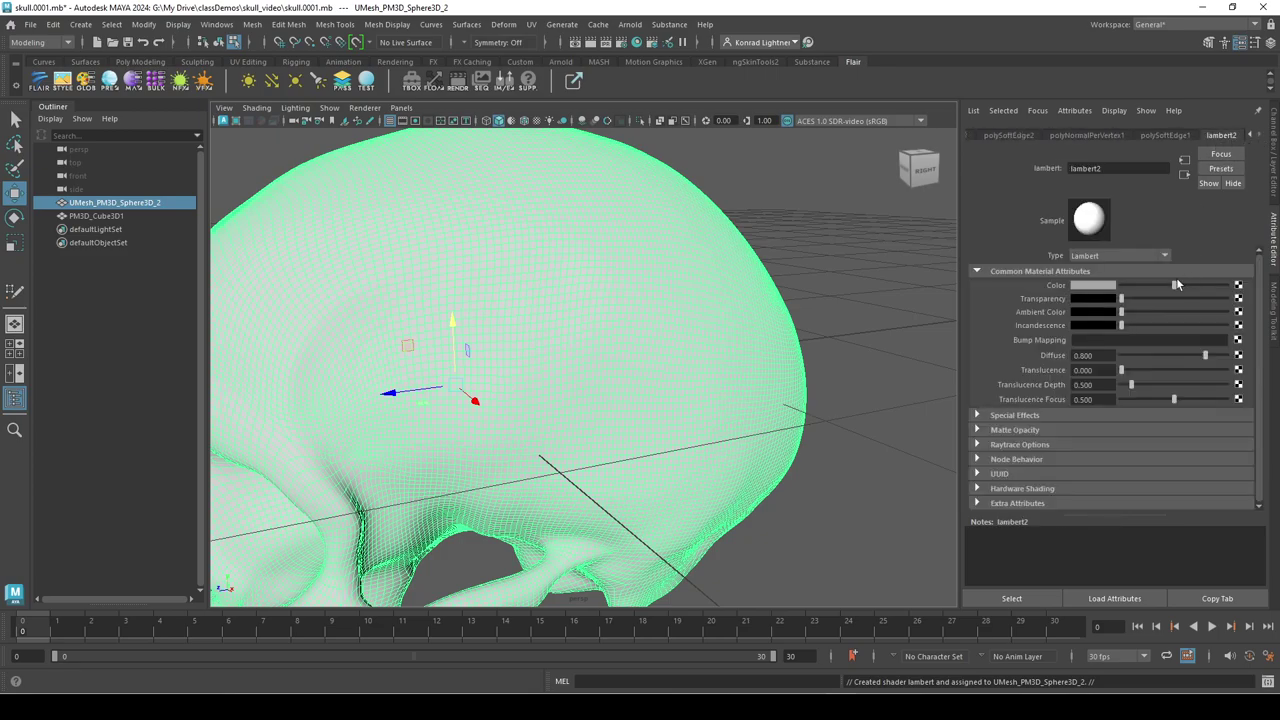
drag(1173, 285, 1134, 285)
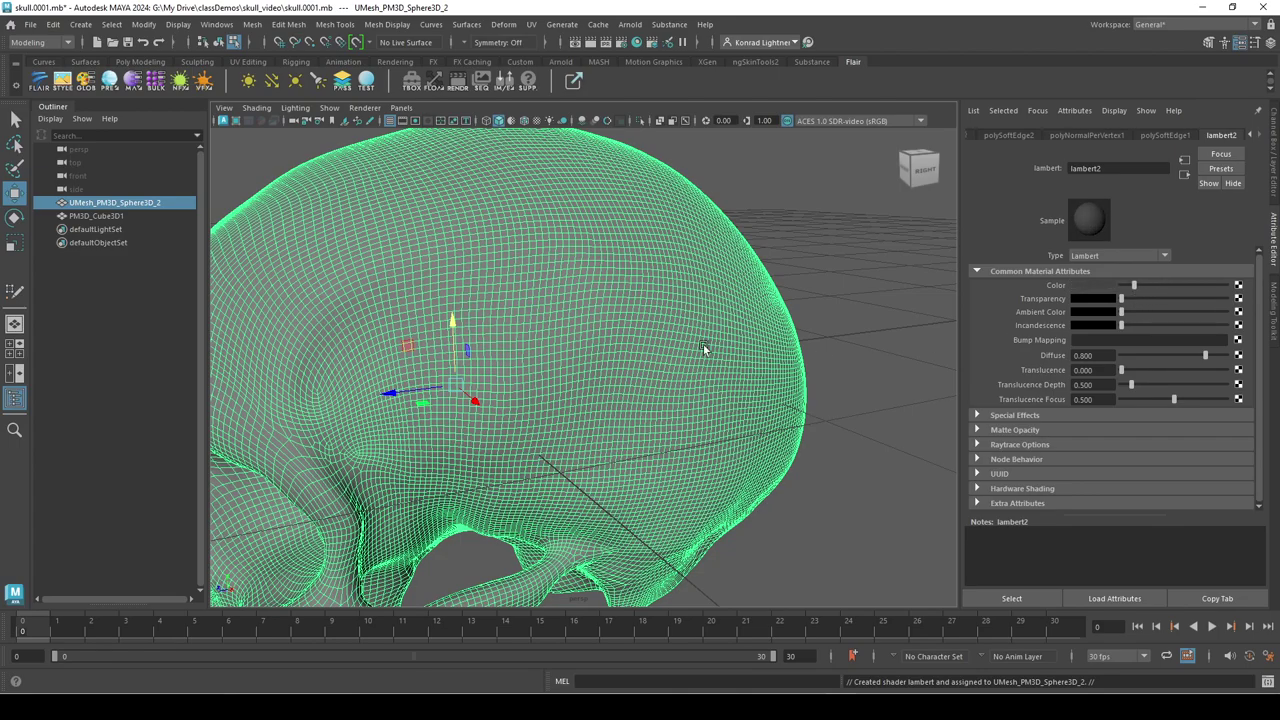
- Return the skull to object mode with nothing selected and delete the history on all objects
right_drag(494, 280, 570, 222)
click(840, 294)
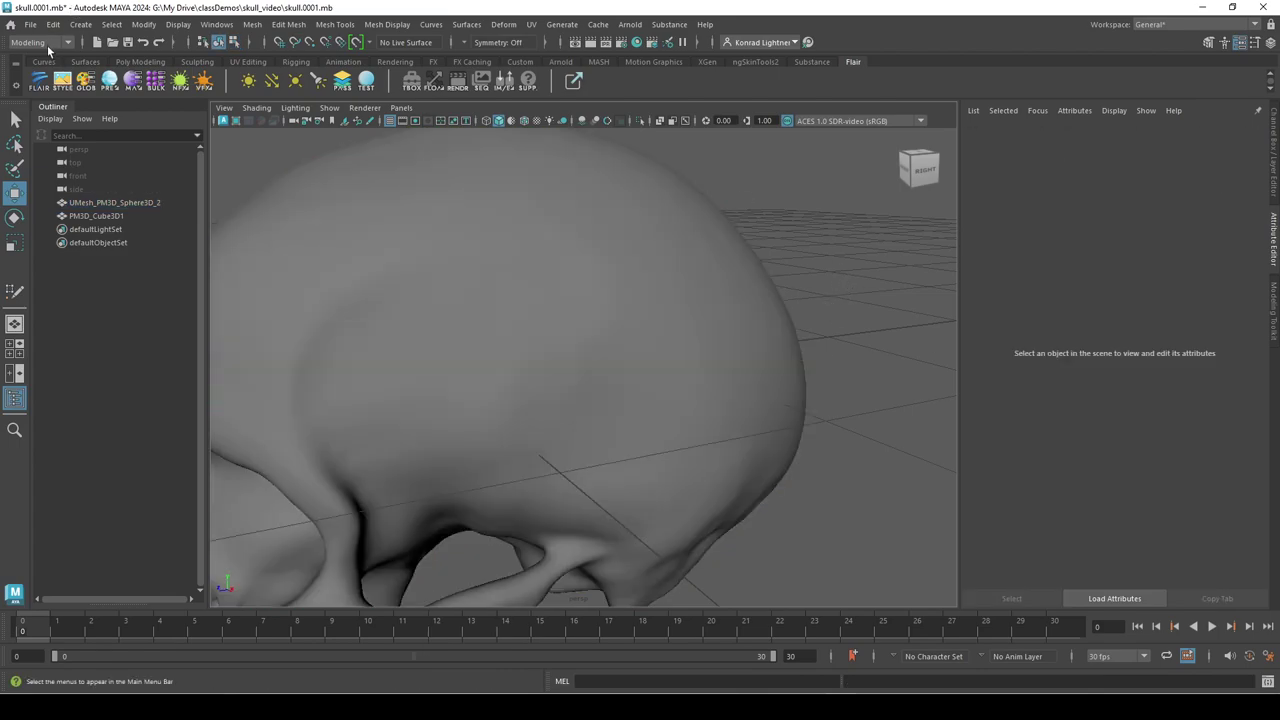
click(80, 24)
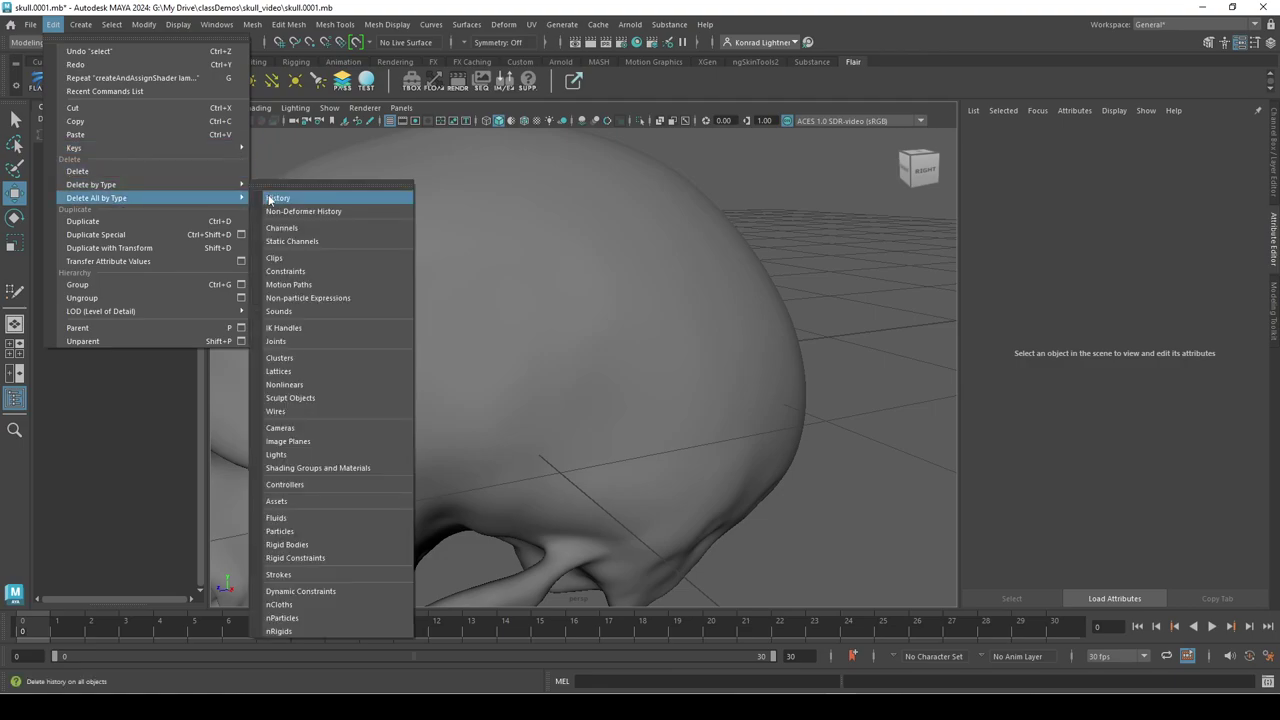
click(823, 366)
- Make the darkened skull mesh a live surface and show the Modeling Toolkit again
click(778, 364)
alt+drag(772, 363, 720, 363)
click(355, 42)
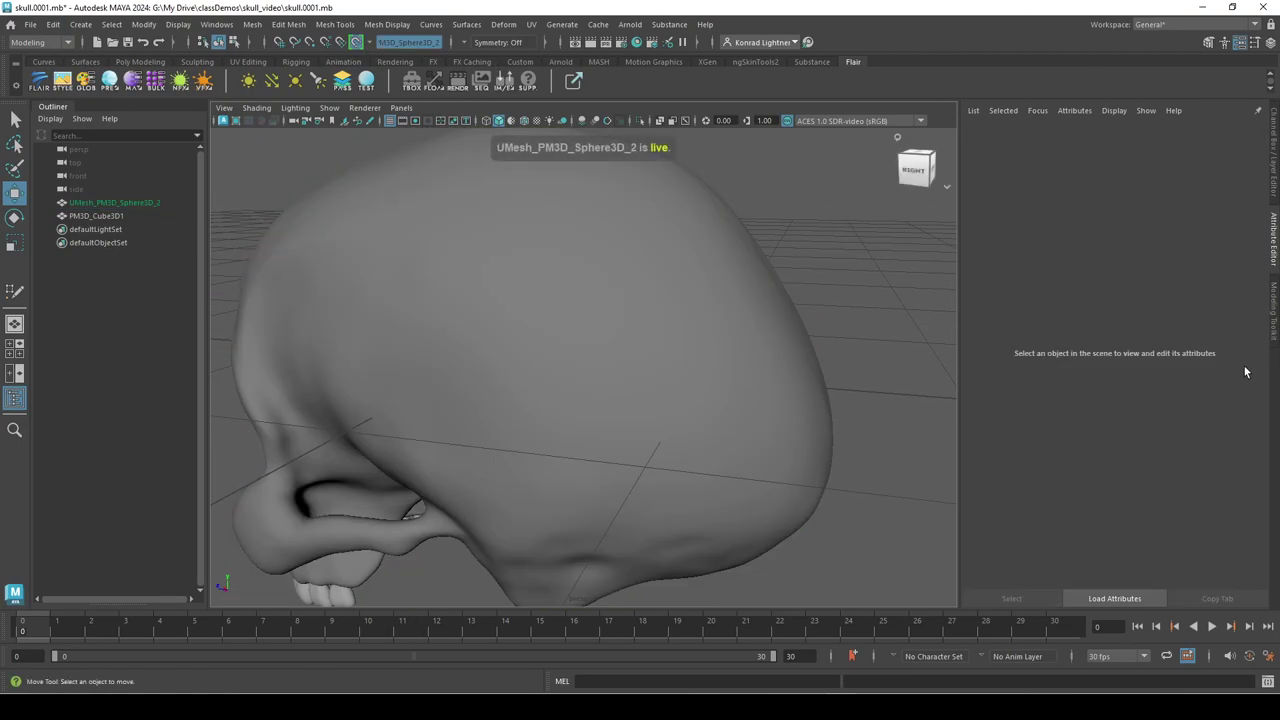
click(1273, 310)
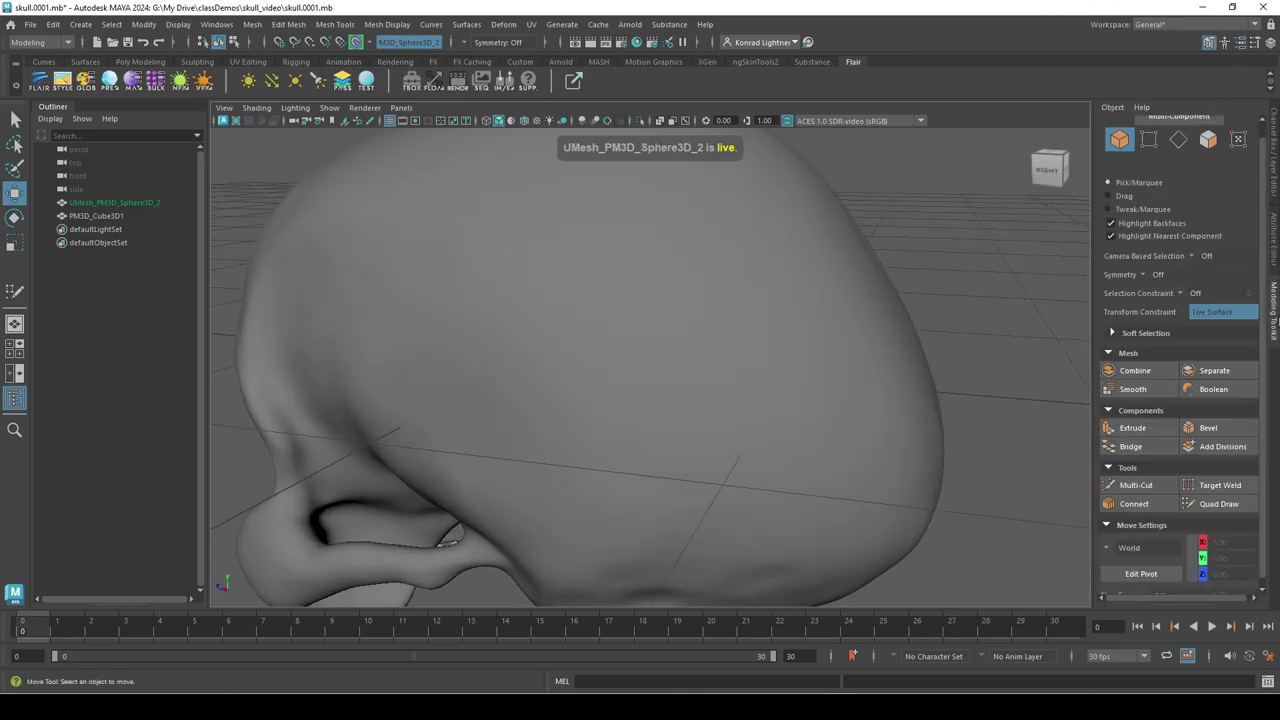
- Start Quad Draw, drop four dots on the side of the cranium and fill them with a quad face
click(1219, 504)
alt+drag(548, 389, 589, 296)
alt+right_drag(498, 395, 578, 447)
alt+drag(578, 447, 533, 421)
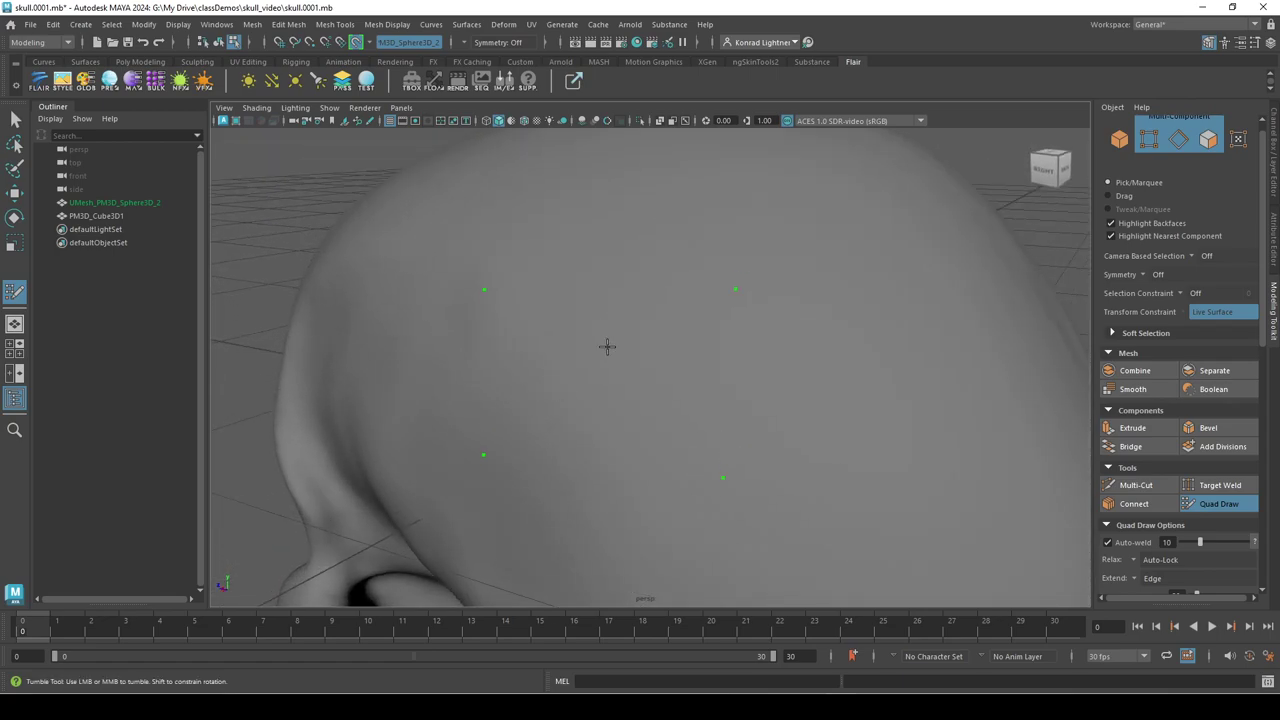
shift+click(649, 389)
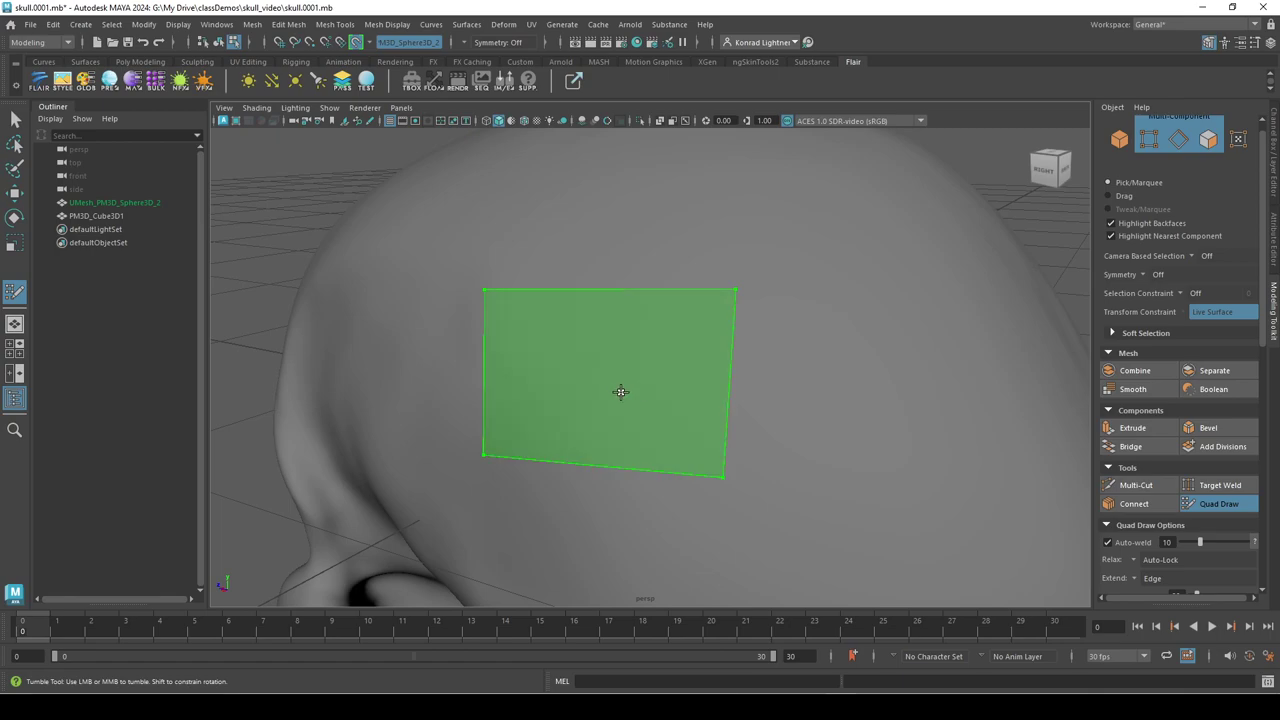
- Add a second quad sharing the rear edge of the first quad on the side of the cranium
alt+drag(809, 514, 1025, 494)
alt+drag(885, 258, 864, 274)
alt+drag(756, 412, 552, 218)
alt+drag(609, 388, 680, 406)
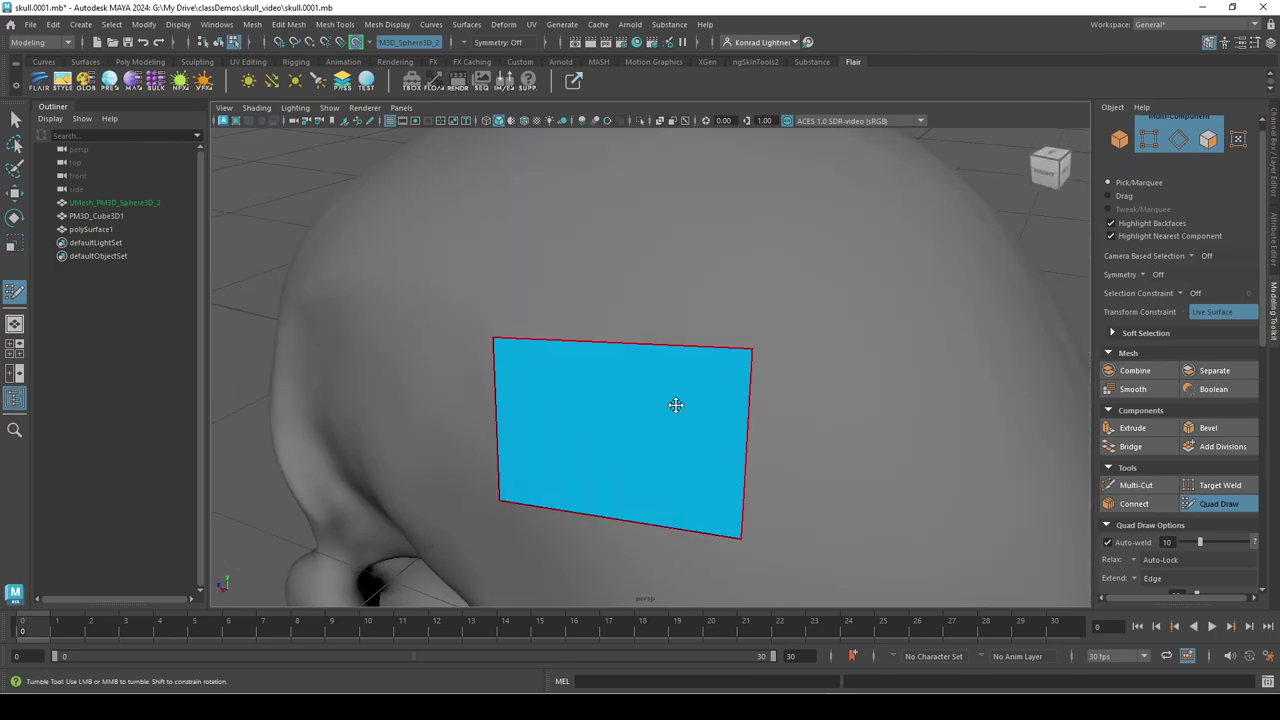
alt+drag(707, 459, 700, 403)
alt+right_drag(700, 403, 707, 472)
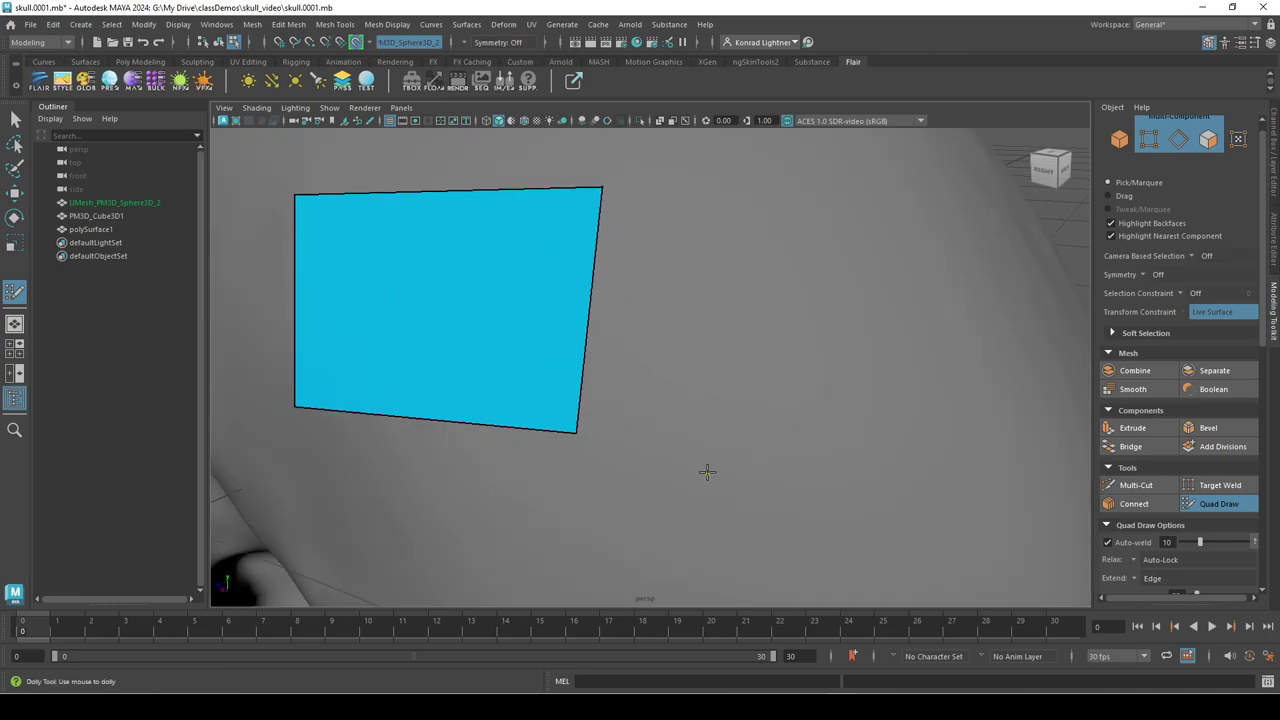
shift+click(691, 326)
scroll(757, 414, down, 3)
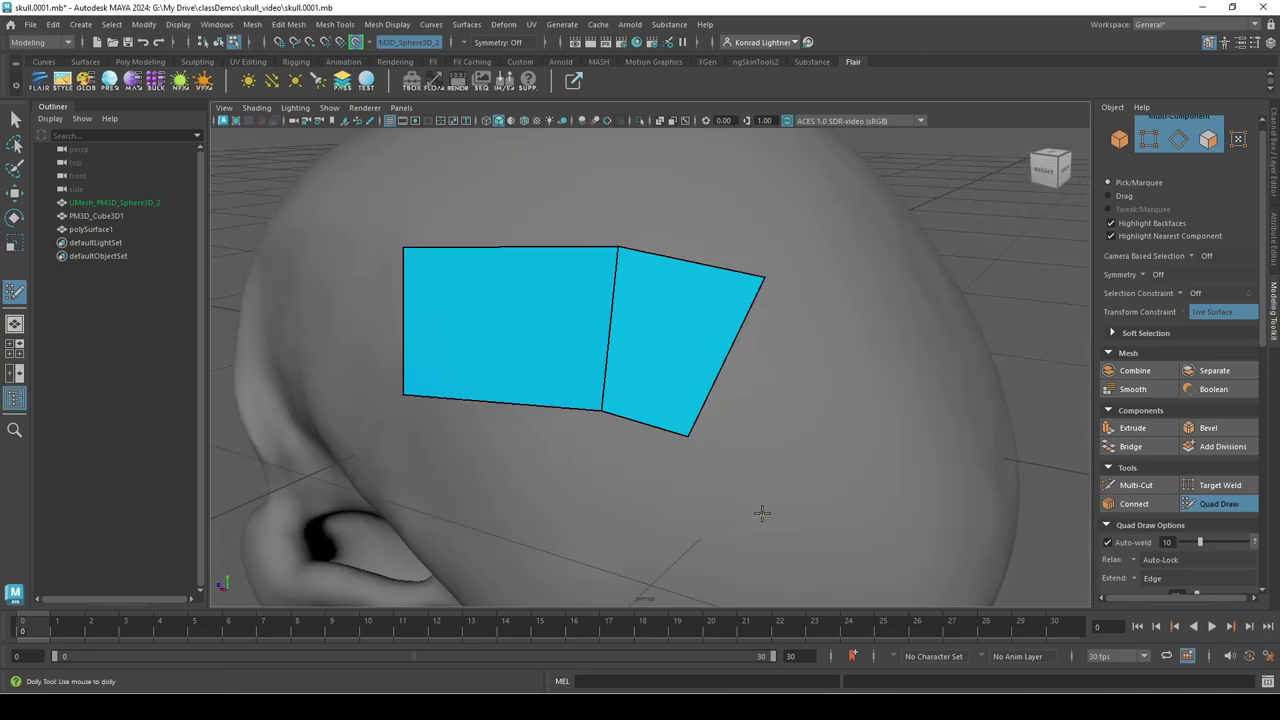
- Drop four dots behind the strip and fill two more quads curving down toward the back of the skull
alt+middle_drag(928, 502, 709, 340)
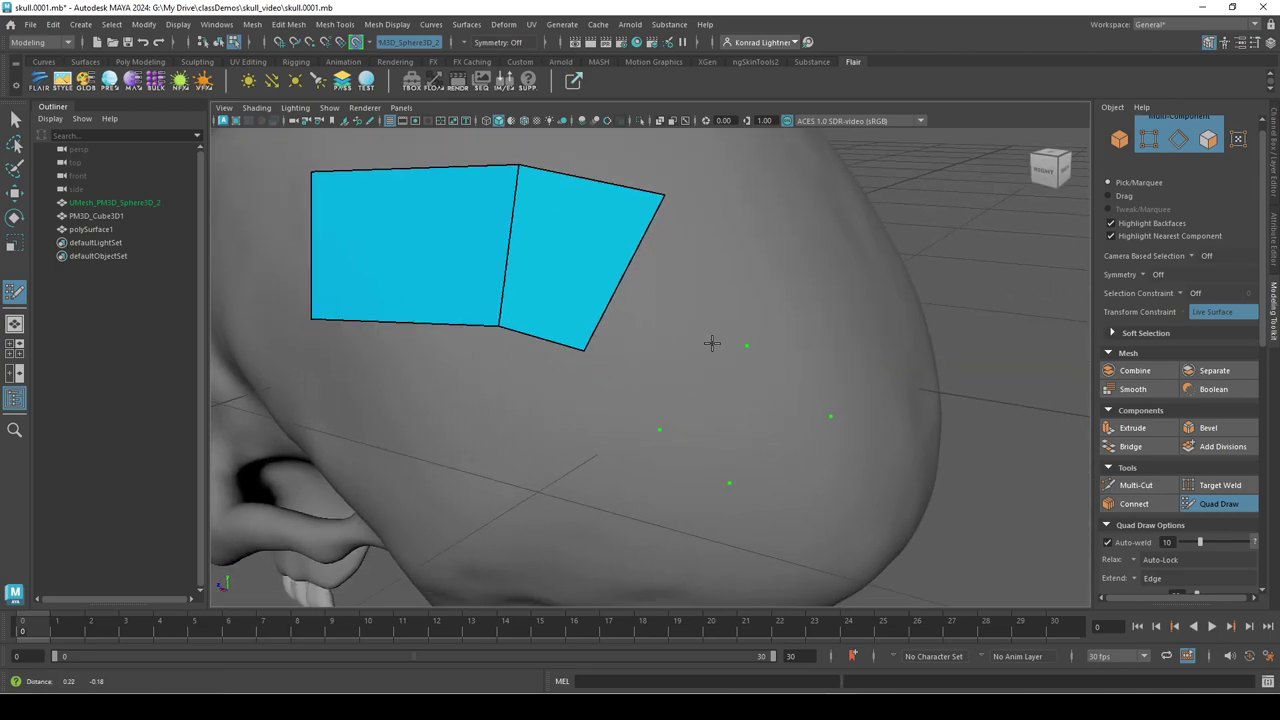
shift+click(663, 293)
shift+click(718, 400)
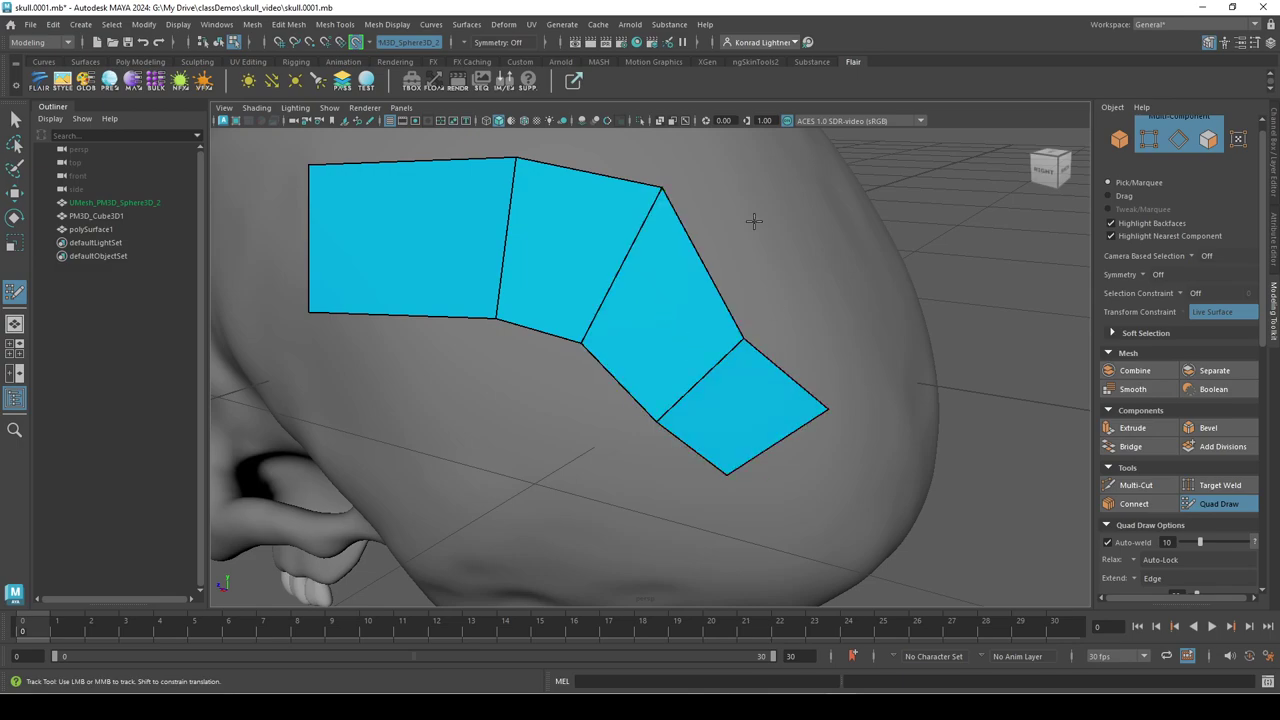
- Drop dots above the strip and fill a second row of four quads along its upper edge
alt+drag(754, 220, 789, 256)
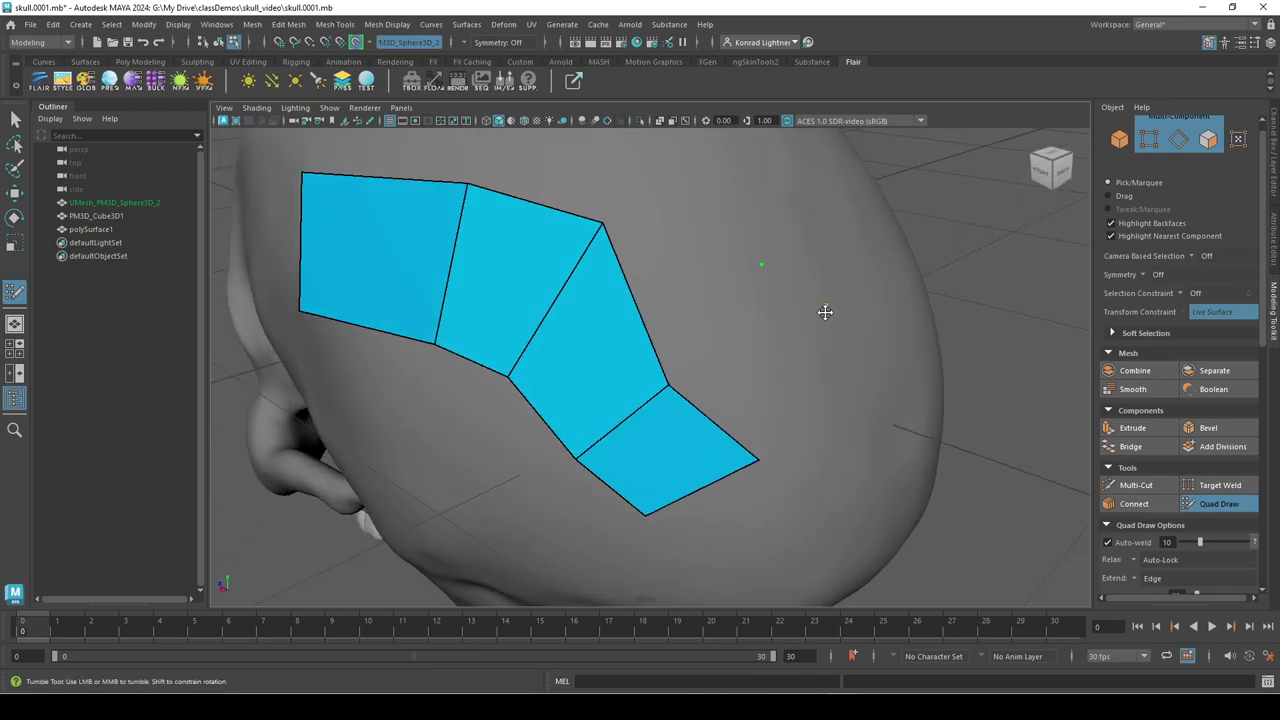
alt+middle_drag(680, 152, 566, 198)
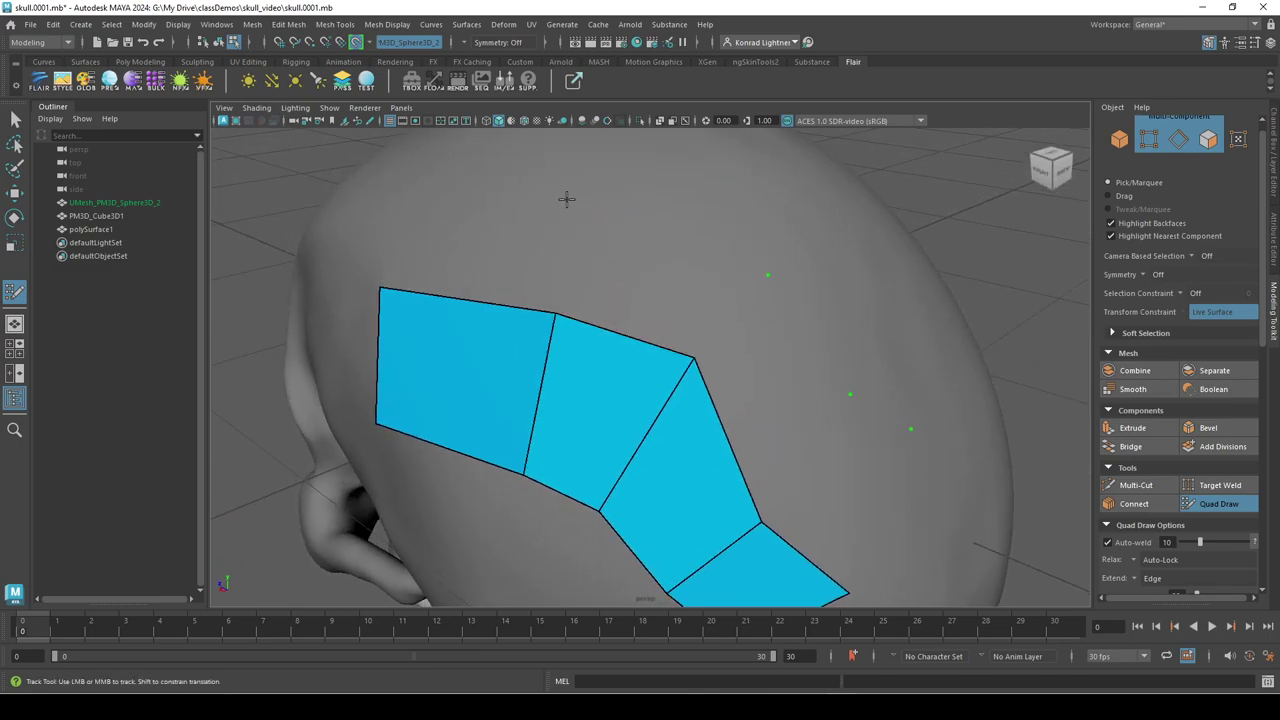
click(429, 165)
shift+click(451, 254)
shift+click(634, 286)
shift+click(743, 355)
shift+click(851, 477)
alt+right_drag(903, 494, 625, 435)
alt+drag(625, 435, 723, 394)
alt+right_drag(723, 394, 626, 408)
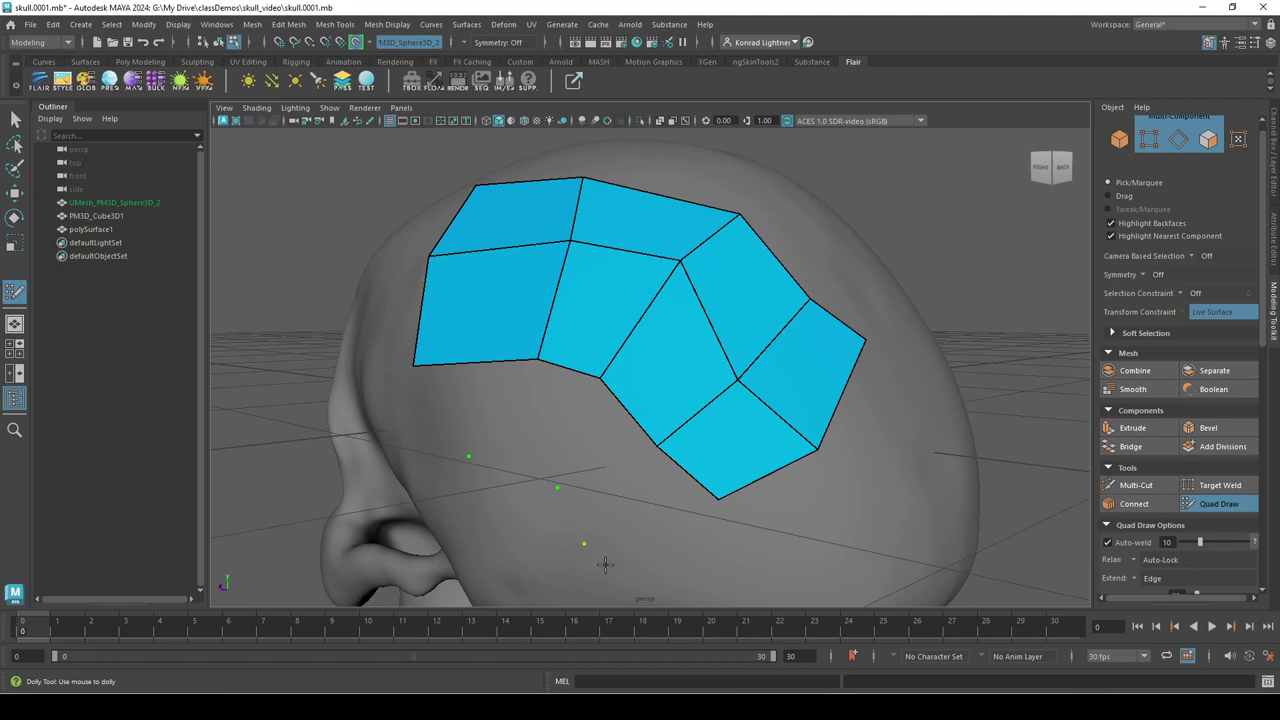
alt+drag(552, 502, 631, 403)
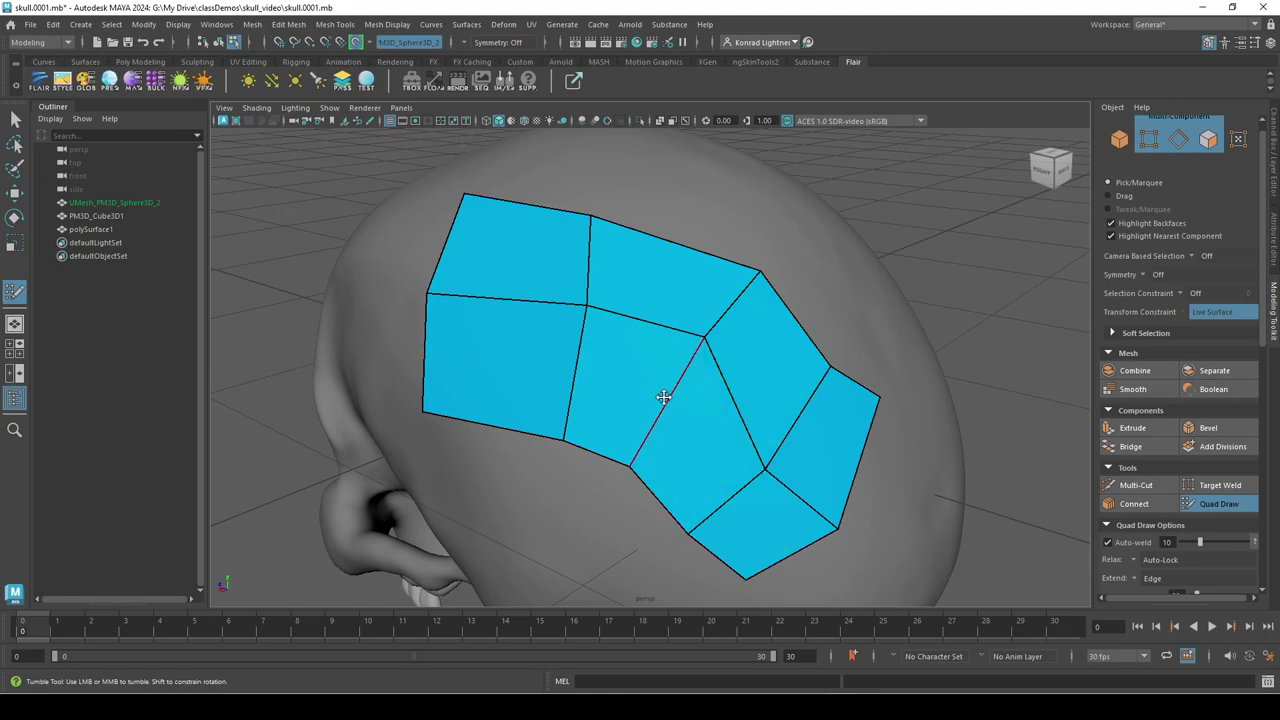
- Subdivide the new patch with several edge loops inserted in both directions
key(ctrl)
key(ctrl)
alt+drag(663, 395, 560, 310)
alt+drag(563, 217, 515, 218)
ctrl+click(557, 212)
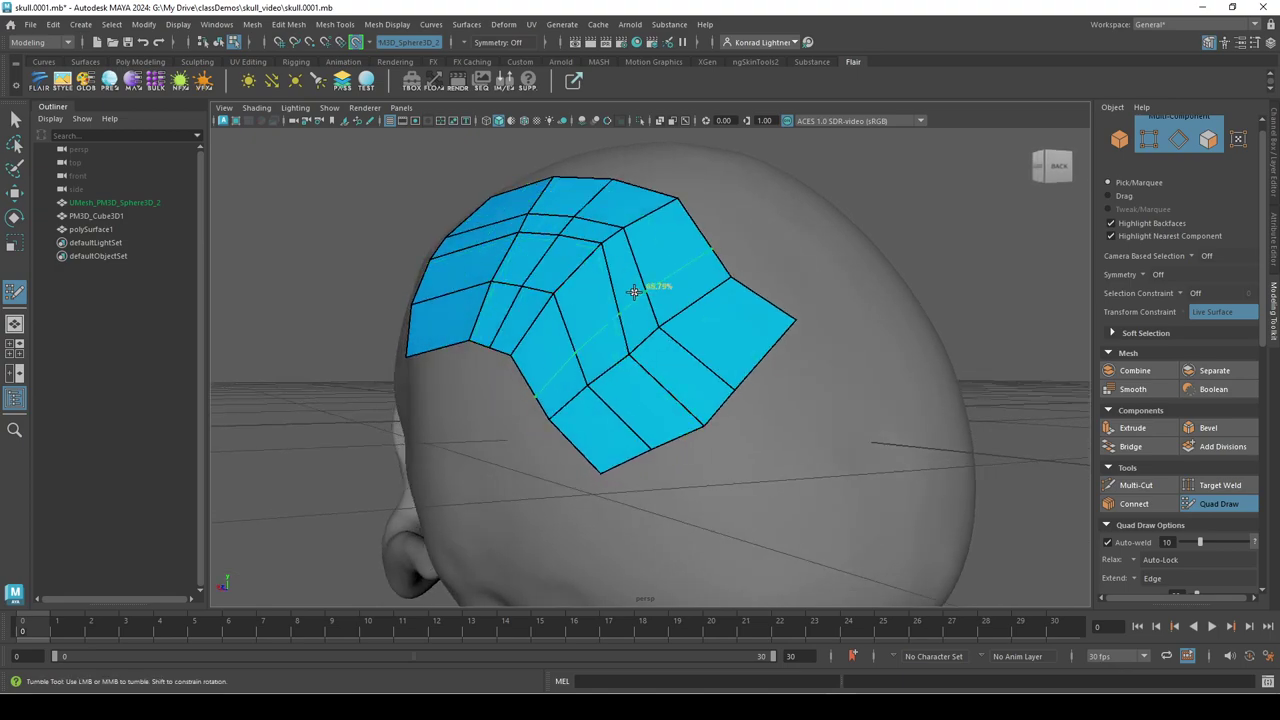
ctrl+click(495, 236)
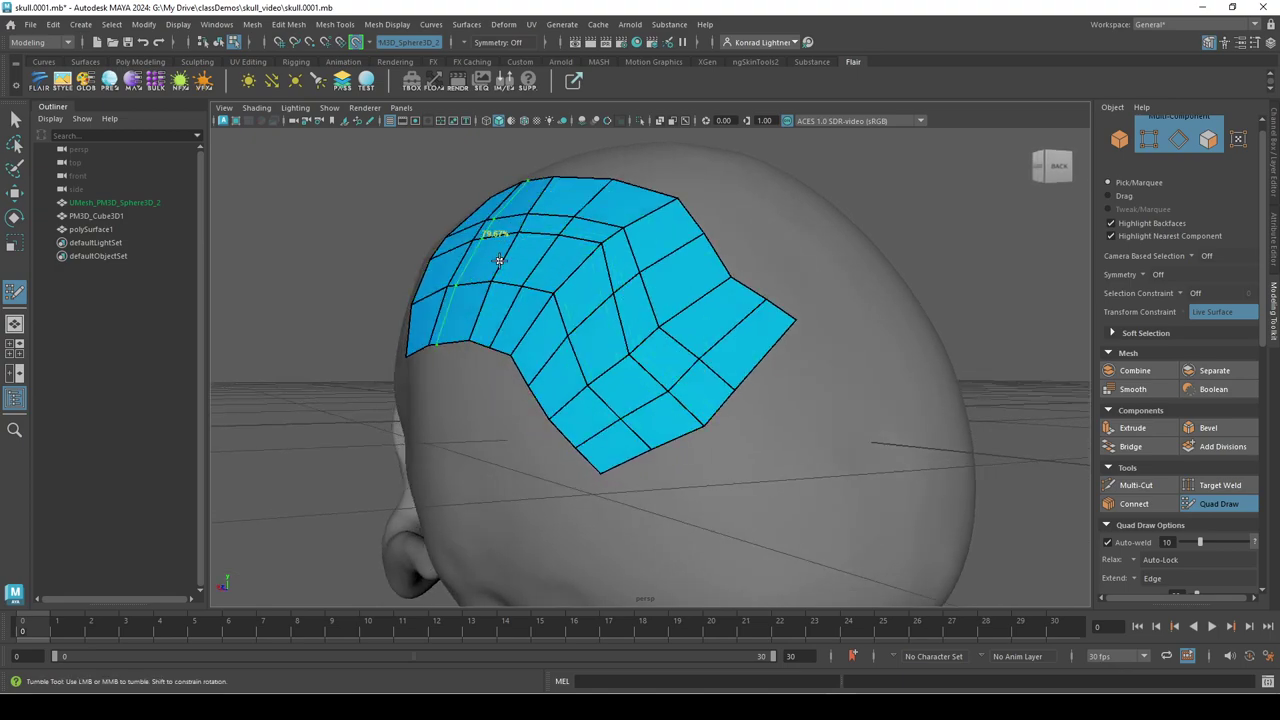
ctrl+click(572, 266)
ctrl+click(645, 214)
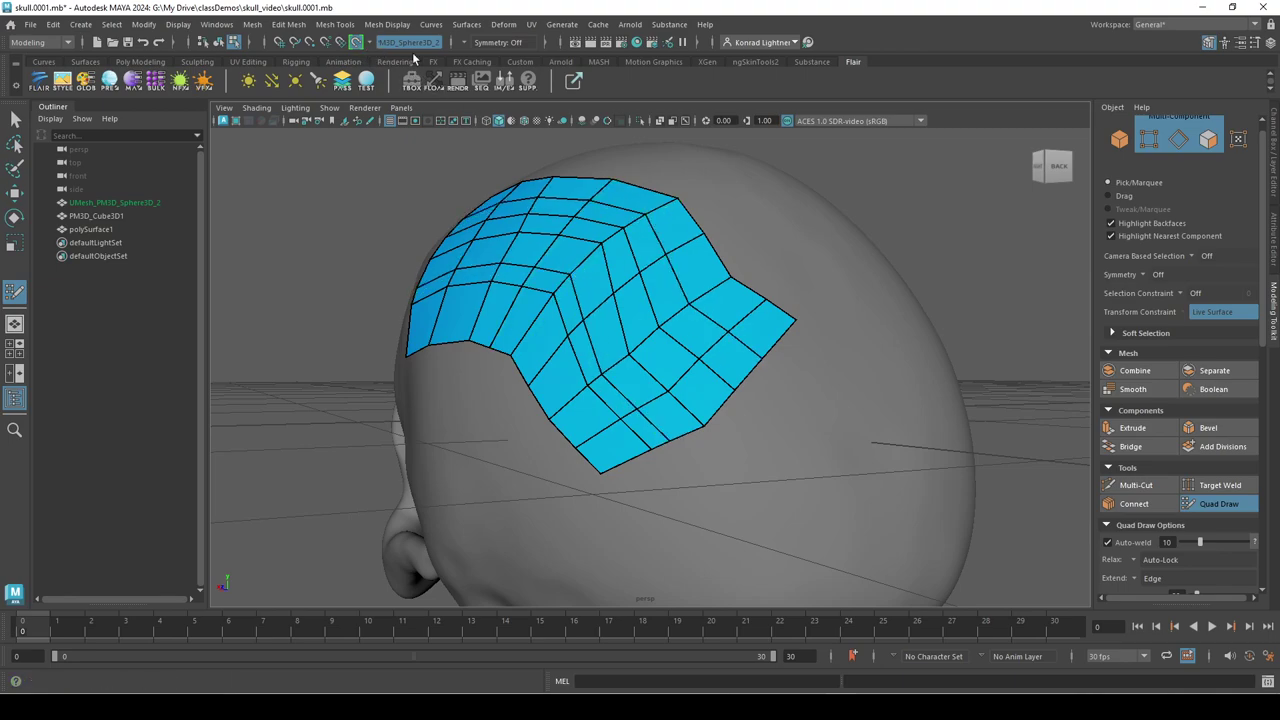
- Relax the uneven edges across the middle of the patch to even out the quads
alt+drag(978, 302, 714, 349)
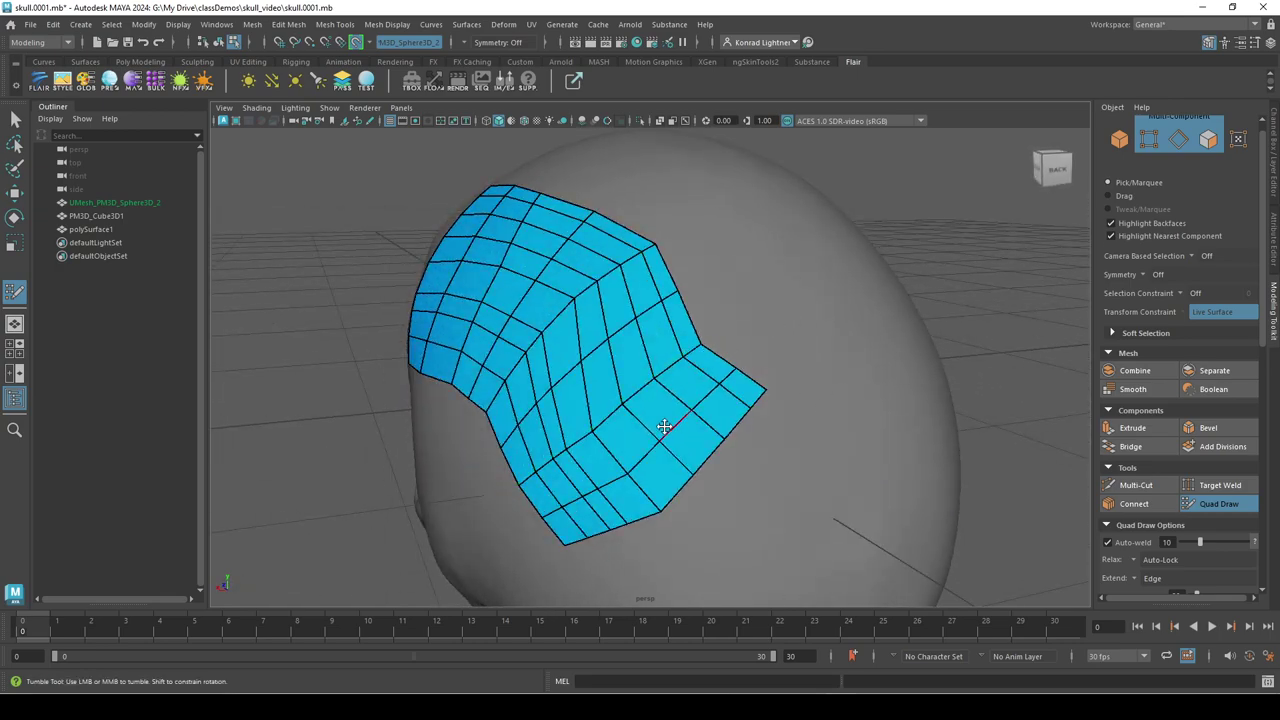
alt+drag(664, 426, 656, 461)
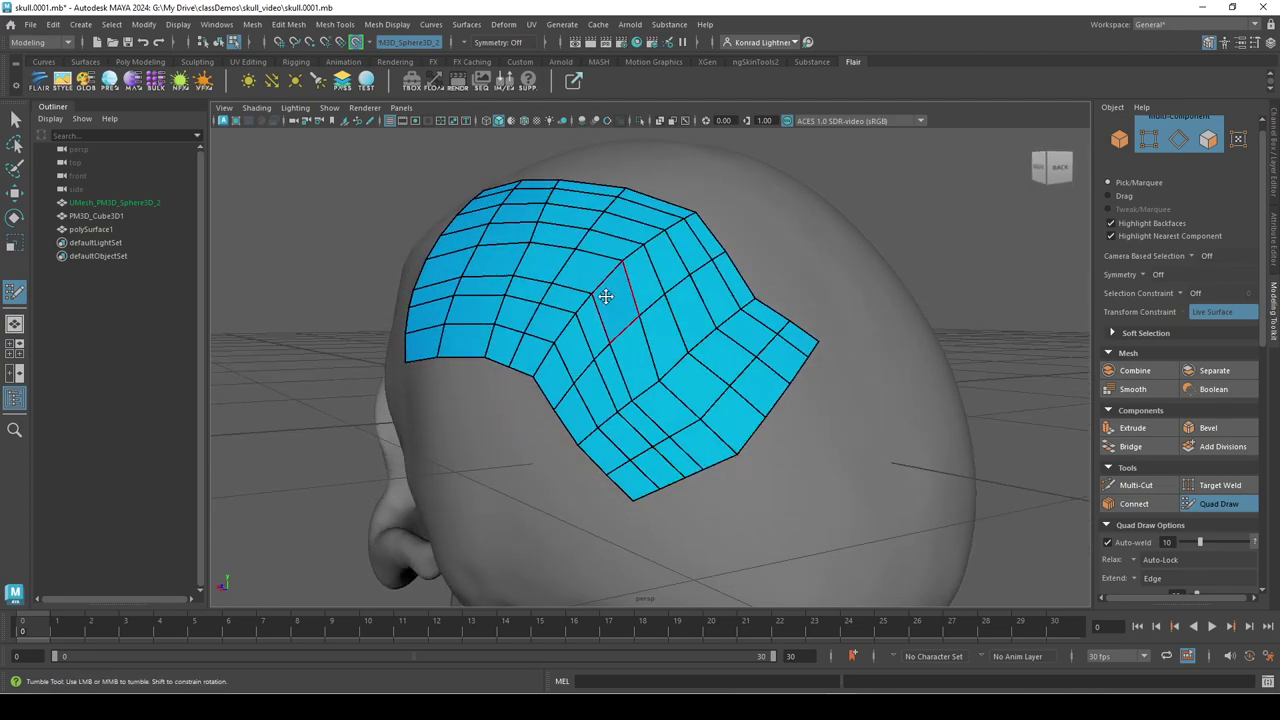
mouse_move(643, 363)
shift+mouse_down()
mouse_move(666, 380)
mouse_move(651, 409)
mouse_move(737, 380)
mouse_move(548, 381)
mouse_move(600, 223)
mouse_move(603, 251)
mouse_move(517, 317)
mouse_move(450, 310)
mouse_move(634, 434)
mouse_move(623, 371)
mouse_move(809, 374)
mouse_move(541, 368)
mouse_move(543, 217)
mouse_move(609, 360)
mouse_move(484, 205)
shift+mouse_up()
alt+drag(605, 371, 878, 428)
alt+drag(677, 274, 692, 382)
alt+middle_drag(692, 382, 723, 407)
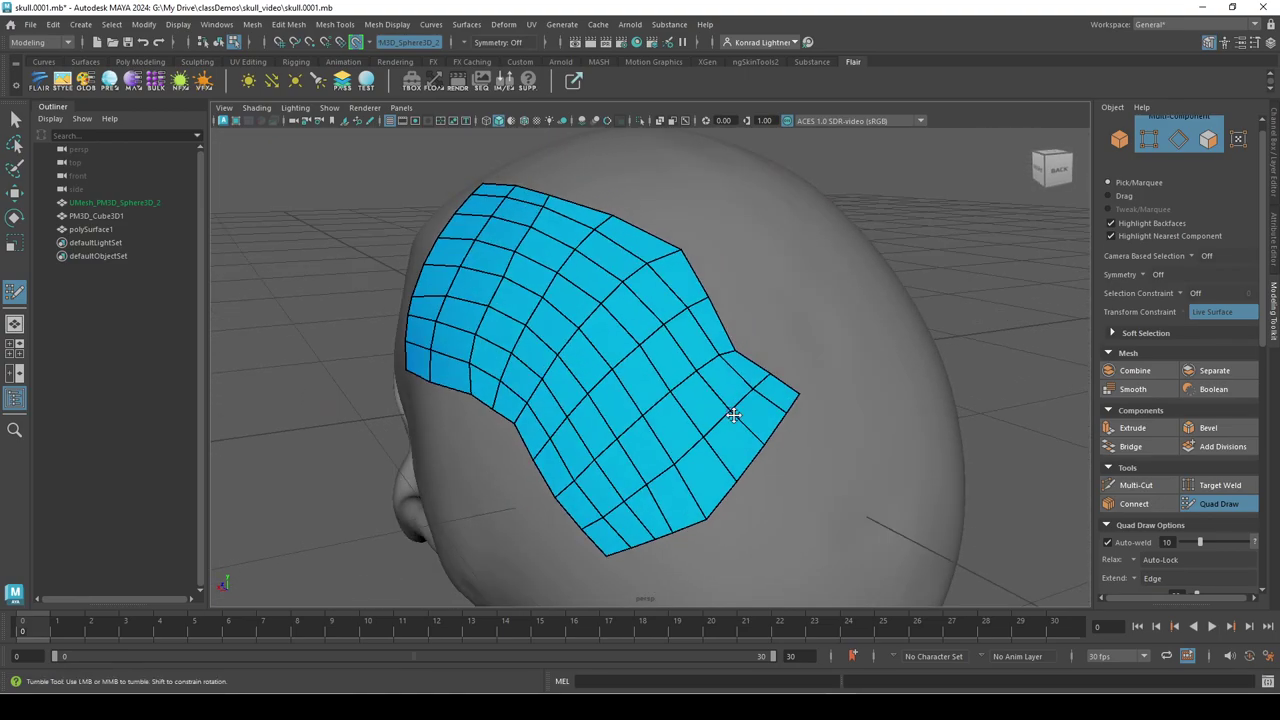
- Display the Quad Draw shortcut list and extend the patch's border edges with new quads over the top of the skull
scroll(1268, 260, down, 5)
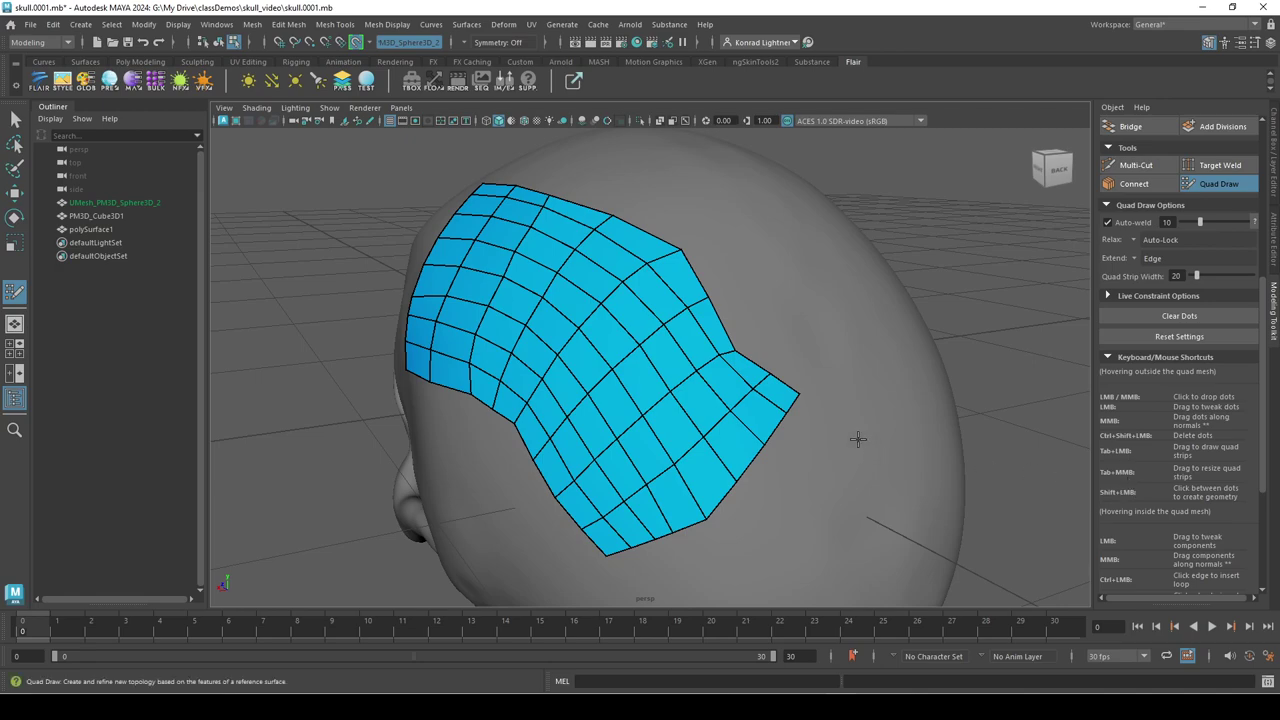
alt+drag(767, 353, 540, 393)
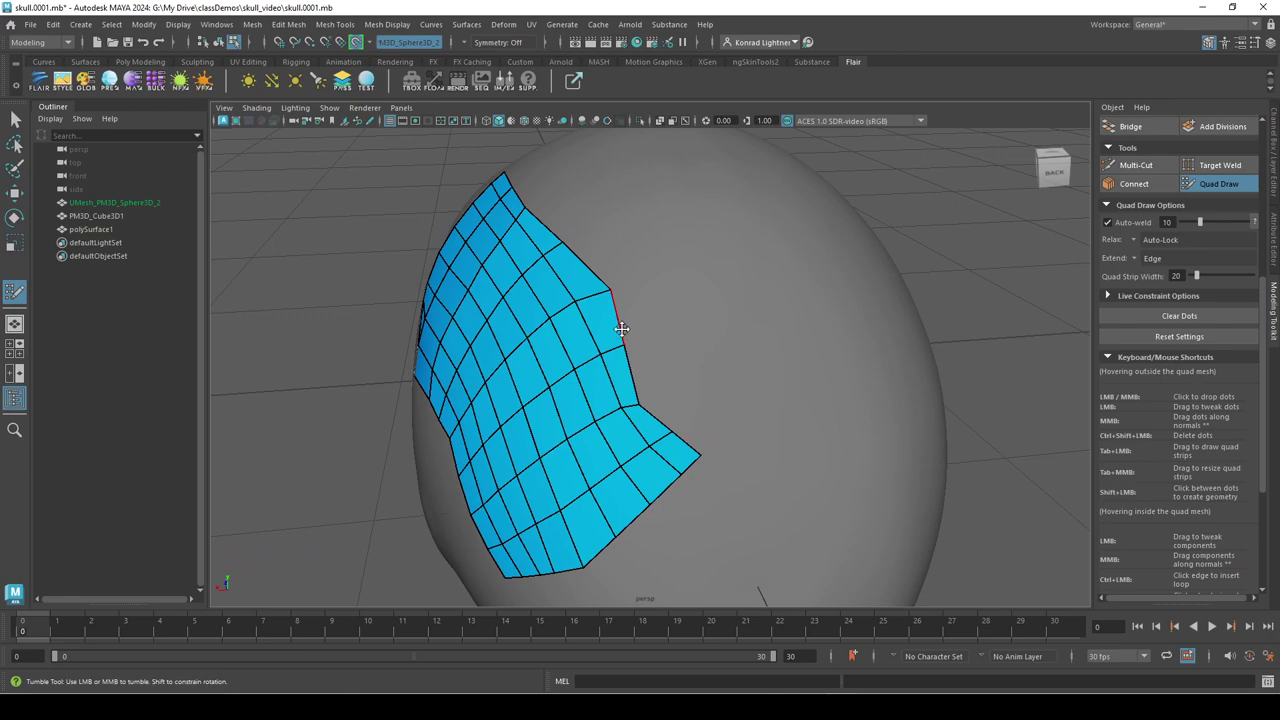
ctrl+drag(620, 331, 740, 290)
mouse_move(740, 290)
middle_down()
mouse_move(683, 310)
mouse_move(729, 299)
middle_up()
mouse_move(729, 300)
ctrl+mouse_down()
mouse_move(854, 280)
mouse_move(903, 320)
mouse_move(634, 366)
mouse_move(652, 453)
mouse_move(714, 428)
mouse_move(651, 366)
mouse_move(663, 294)
mouse_move(763, 263)
mouse_move(703, 395)
mouse_move(640, 290)
mouse_move(666, 243)
mouse_move(766, 443)
mouse_move(689, 420)
ctrl+mouse_up()
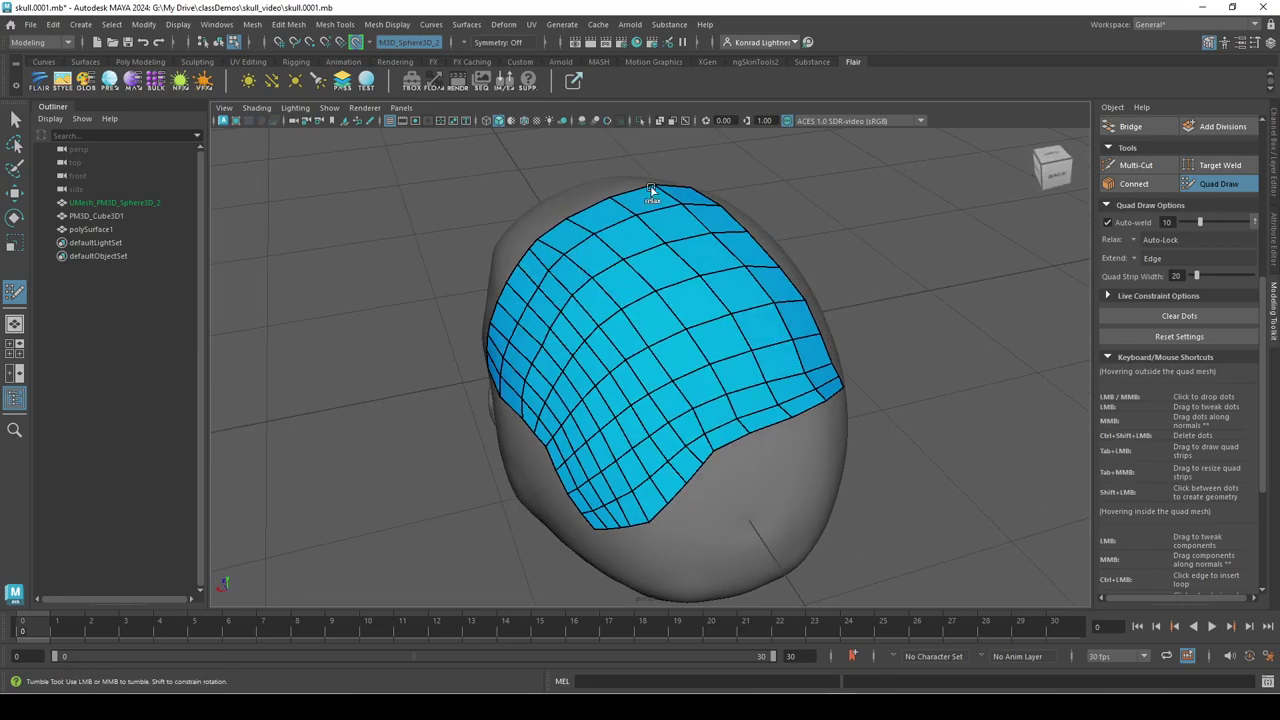
- Delete an edge loop near the patch's lower rear corner and remove one border face beside it
mouse_move(790, 412)
alt+mouse_down()
mouse_move(766, 371)
mouse_move(709, 357)
mouse_move(623, 295)
alt+mouse_up()
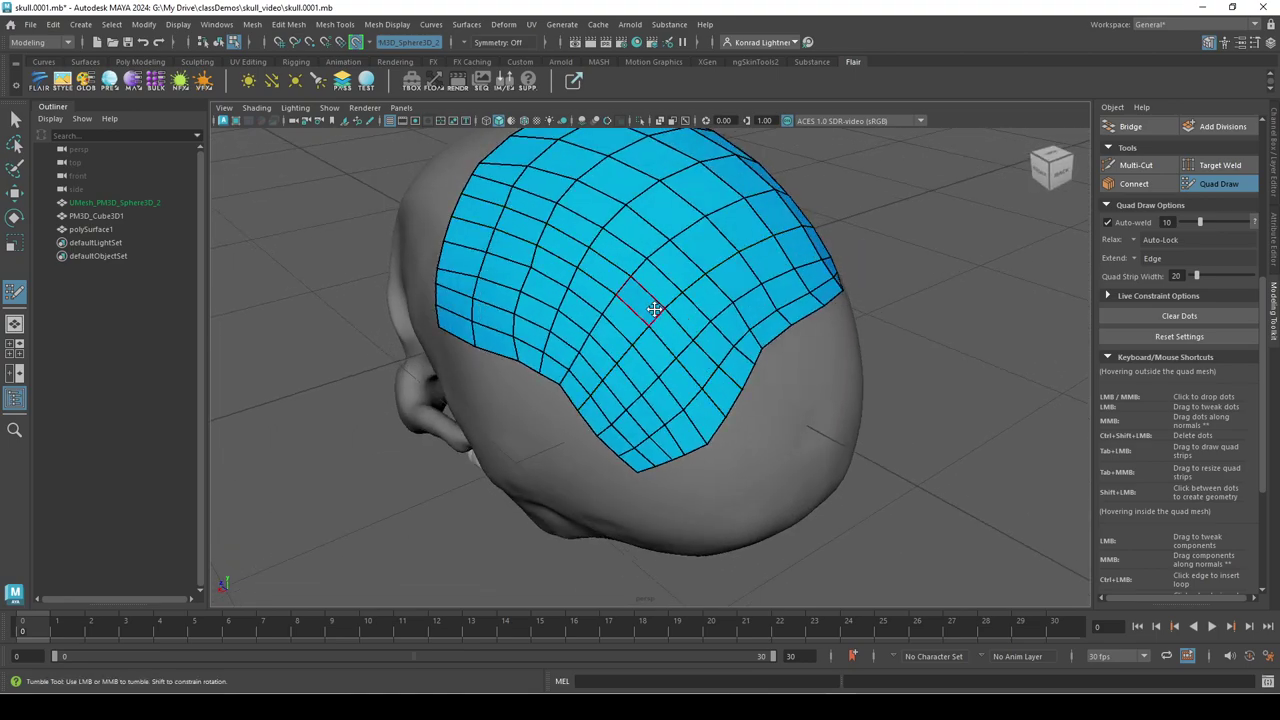
ctrl+shift+click(694, 399)
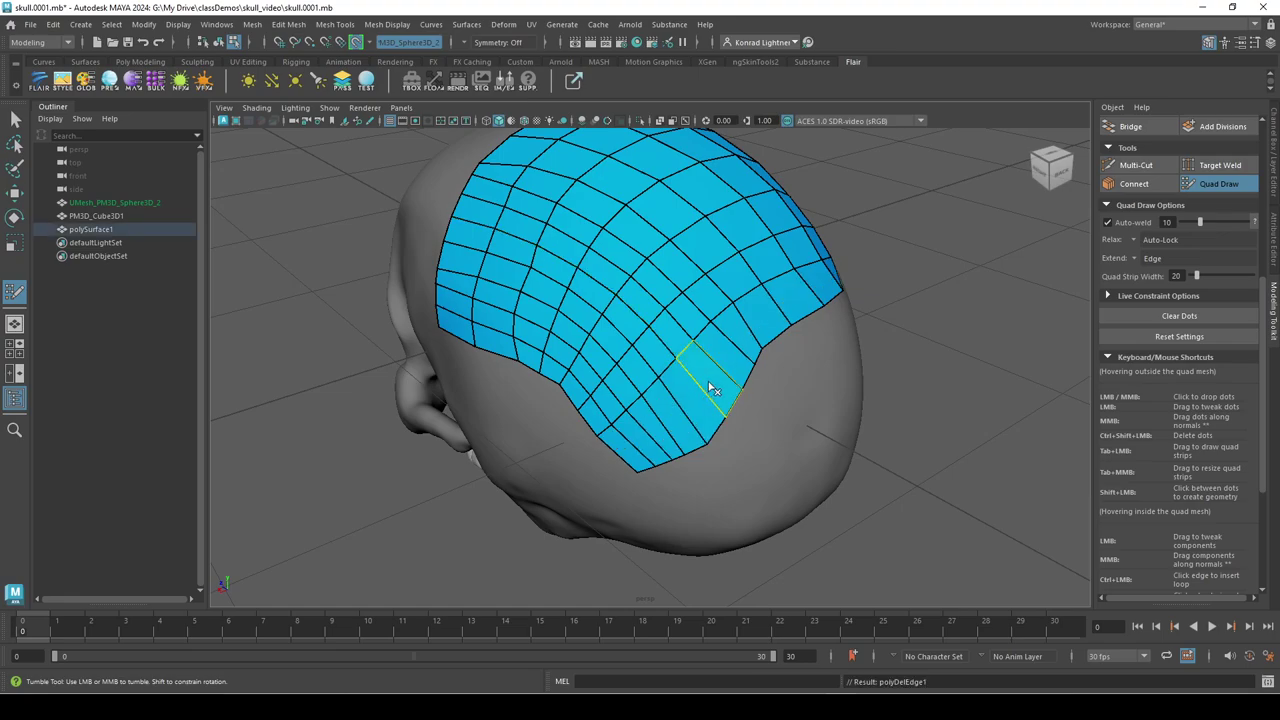
ctrl+shift+click(707, 386)
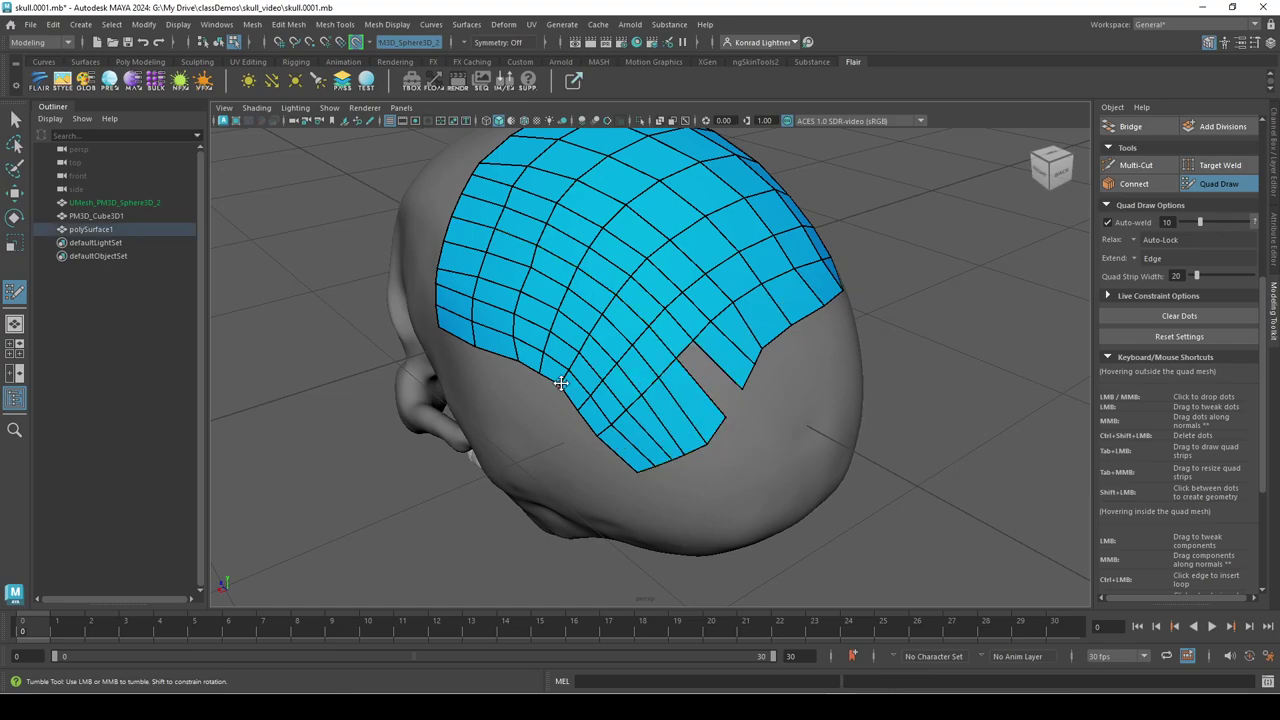
- Delete the edge loops running across the patch so its side merges into long horizontal strips
alt+drag(561, 383, 555, 421)
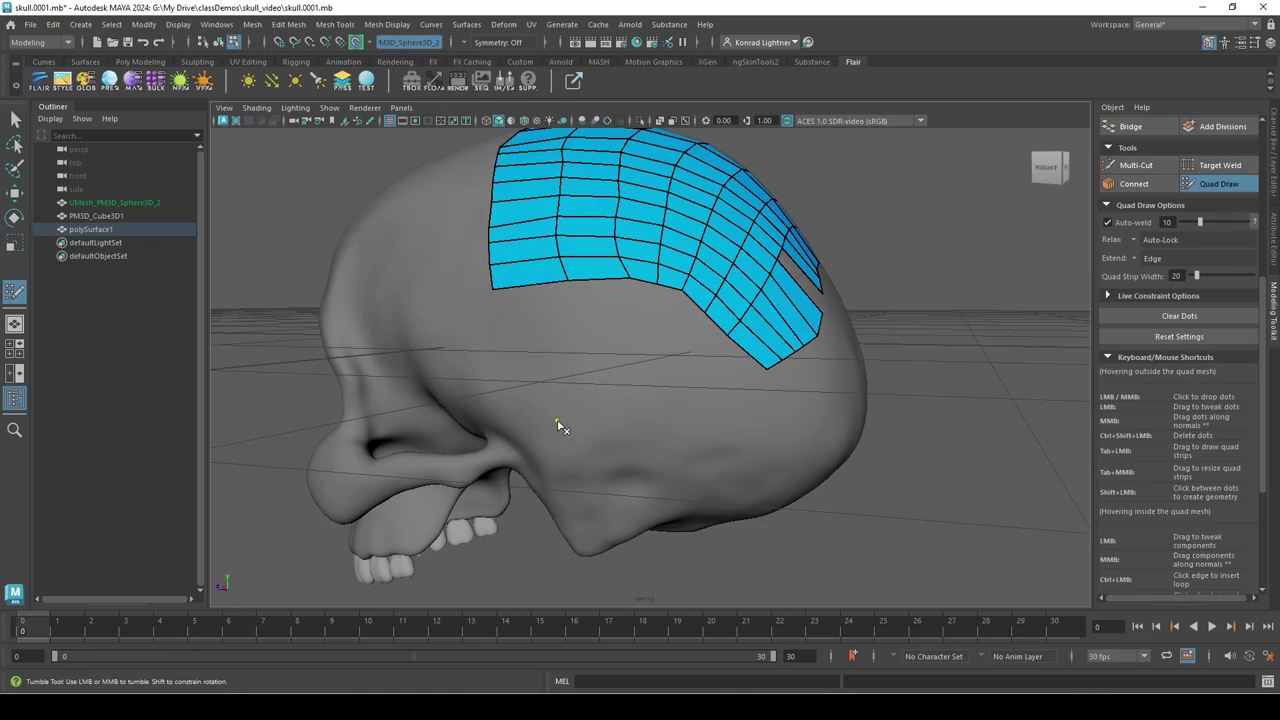
mouse_move(558, 423)
alt+mouse_down()
mouse_move(786, 400)
mouse_move(800, 430)
mouse_move(657, 423)
alt+mouse_up()
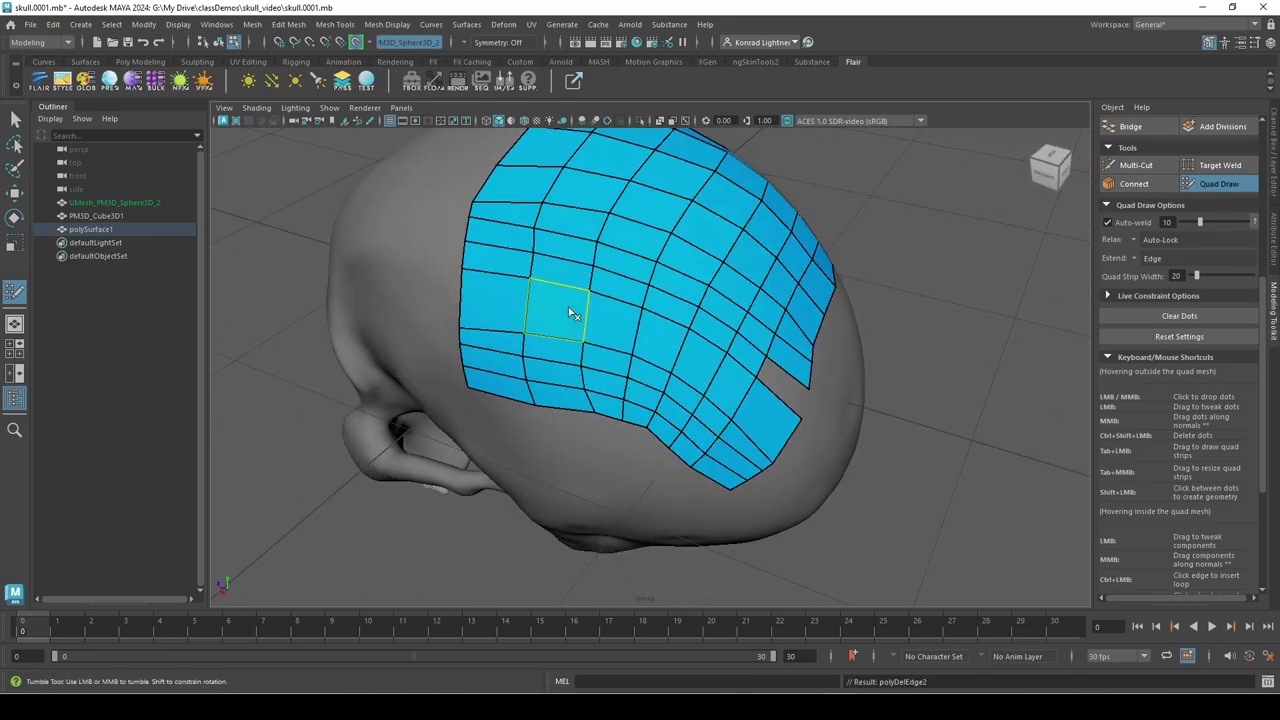
ctrl+shift+click(570, 236)
ctrl+shift+click(587, 301)
ctrl+shift+click(527, 301)
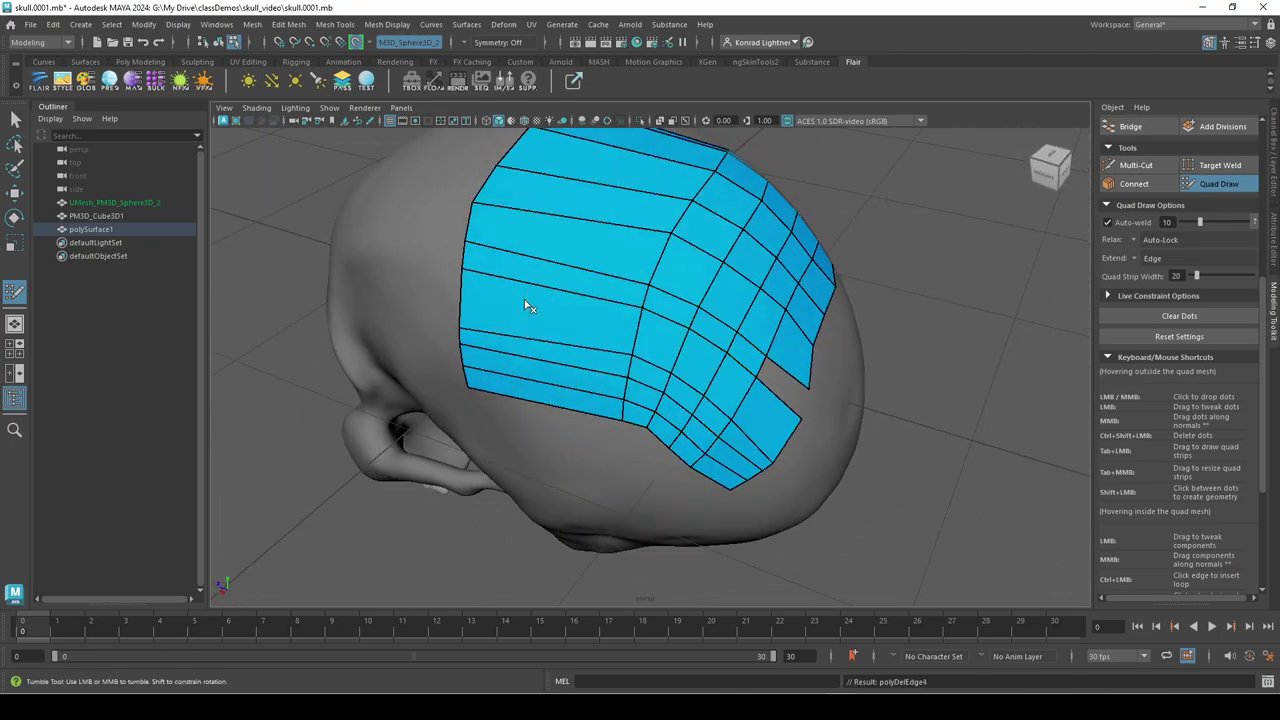
ctrl+shift+click(640, 338)
ctrl+shift+click(692, 360)
ctrl+shift+click(742, 378)
ctrl+shift+click(744, 401)
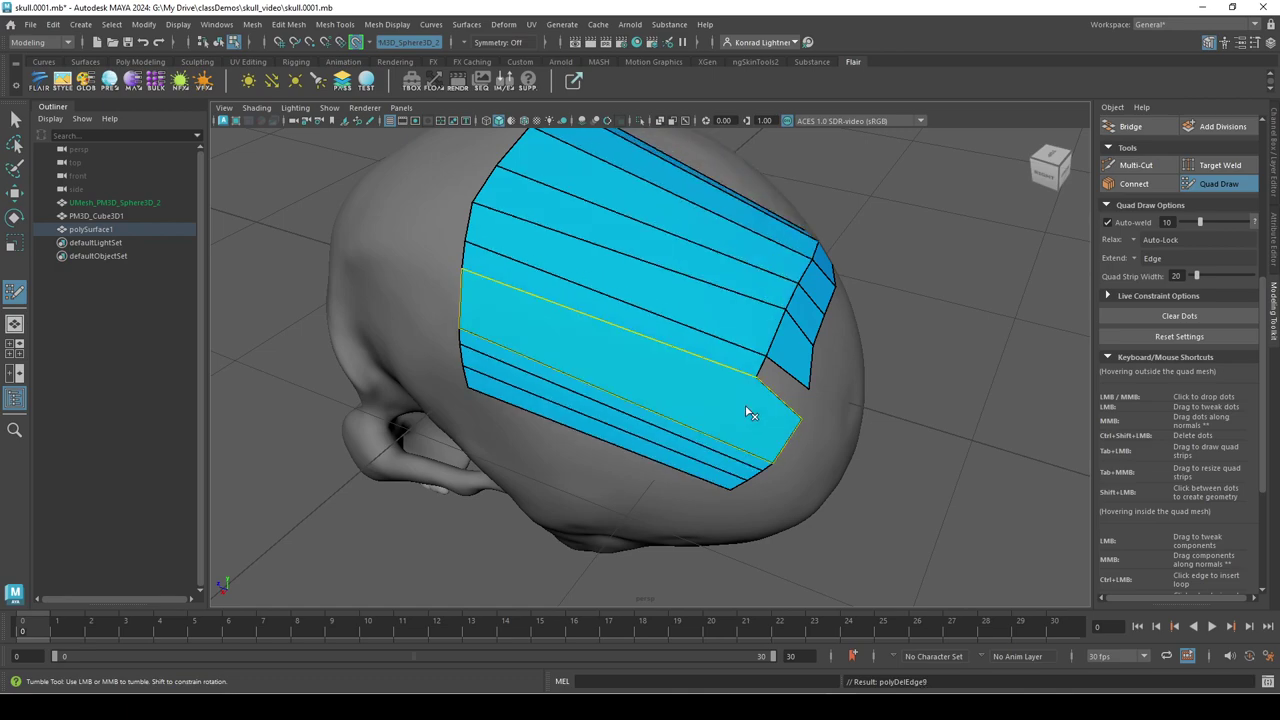
- Delete the long strips and the remaining faces of the patch, keeping a single quad at the back of the skull
ctrl+shift+click(650, 441)
ctrl+shift+click(653, 426)
ctrl+shift+click(656, 412)
ctrl+shift+click(662, 420)
ctrl+shift+click(678, 335)
ctrl+shift+click(688, 292)
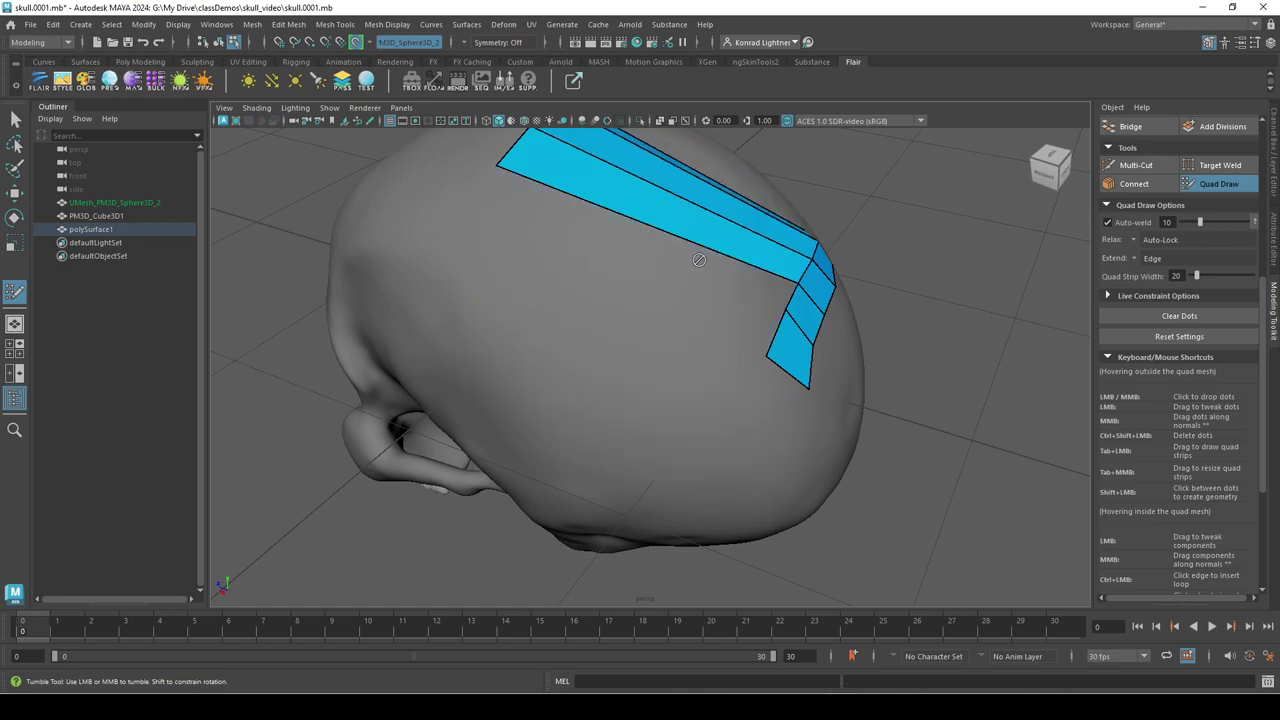
ctrl+shift+click(700, 260)
ctrl+shift+click(725, 212)
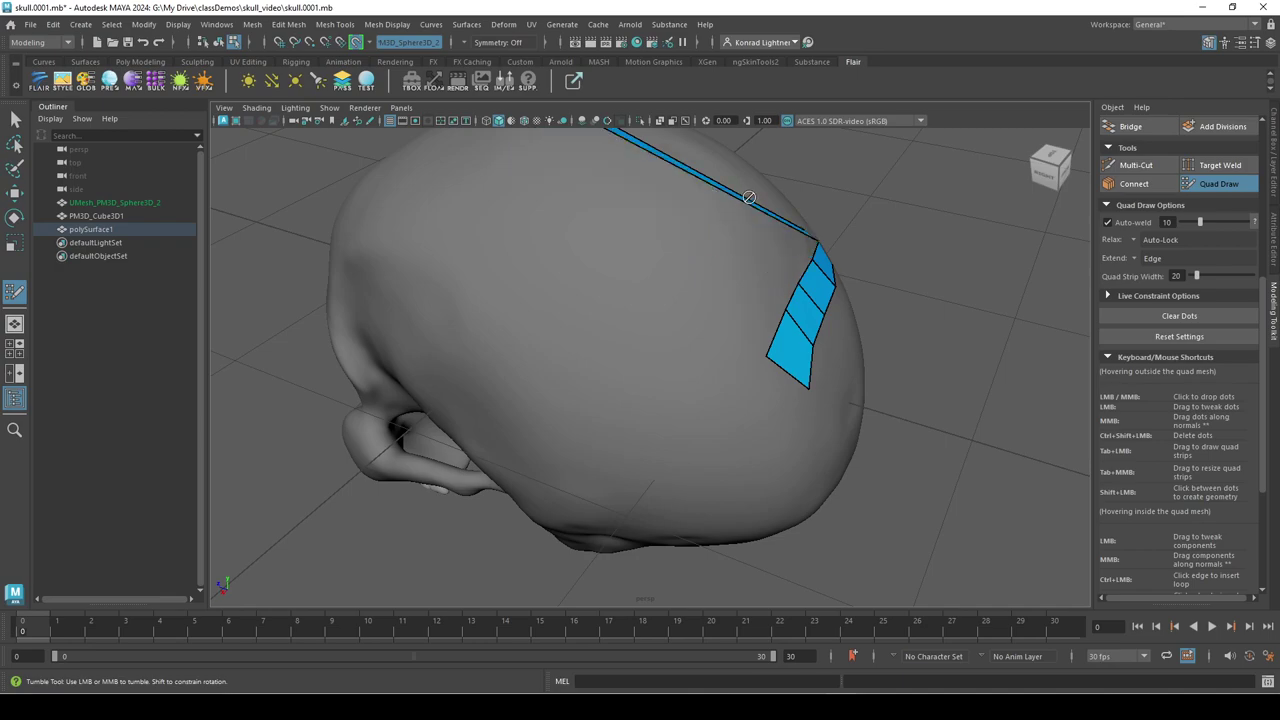
alt+drag(750, 197, 743, 252)
ctrl+shift+click(745, 254)
ctrl+shift+click(811, 371)
ctrl+shift+click(762, 405)
ctrl+shift+click(683, 430)
ctrl+shift+click(660, 449)
ctrl+shift+click(622, 460)
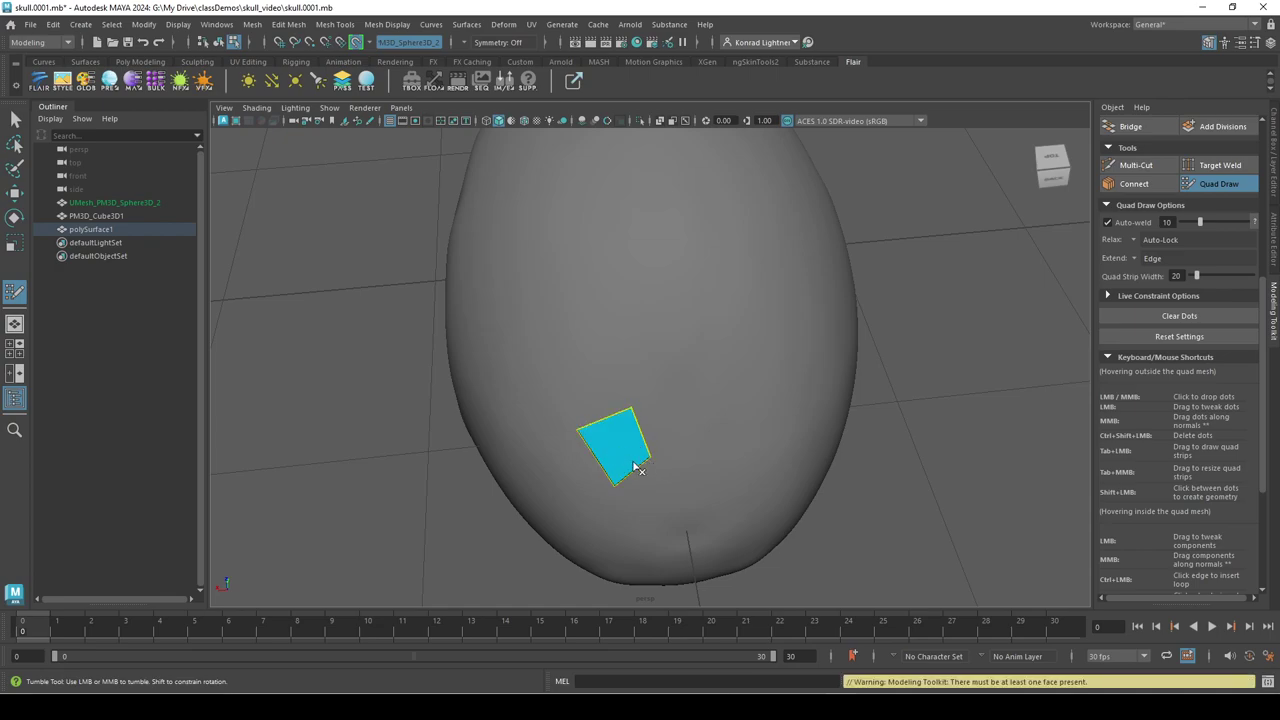
- Examine the skull's eye sockets, nose opening and cheekbones from the front, and return to the back of the cranium
alt+drag(551, 409, 841, 320)
alt+drag(760, 440, 1050, 398)
alt+drag(683, 432, 772, 328)
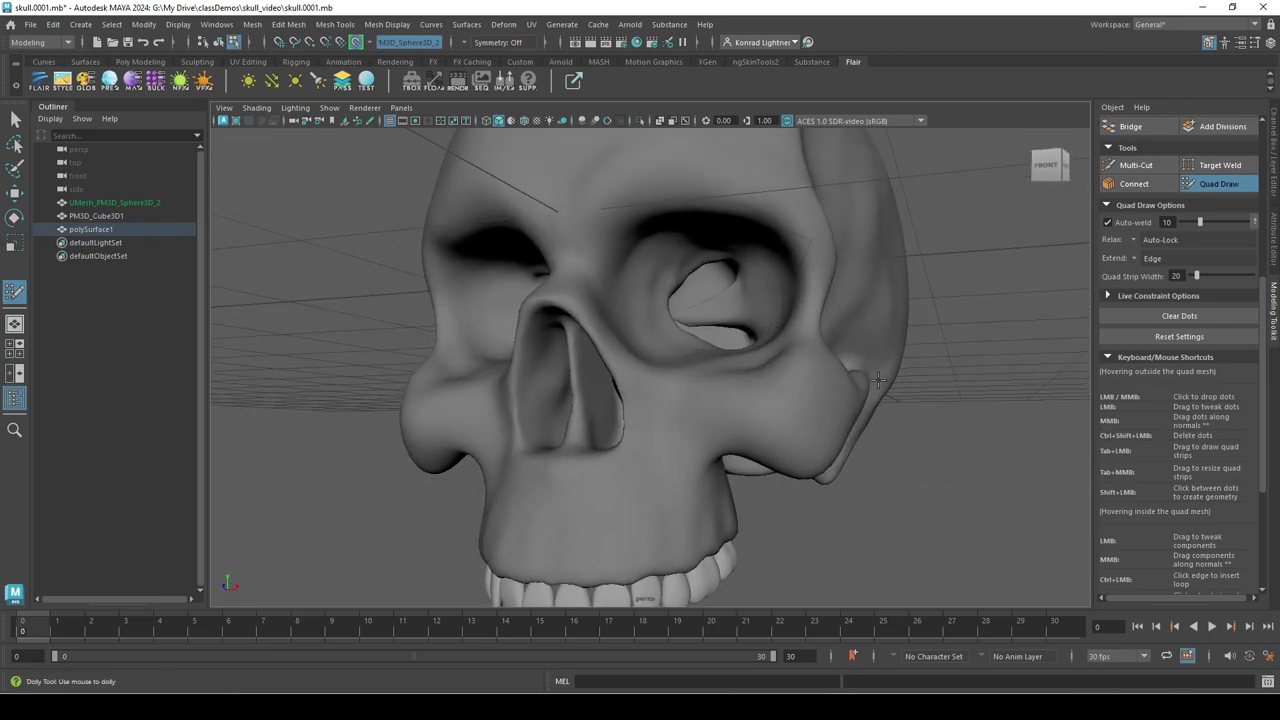
alt+drag(763, 389, 751, 389)
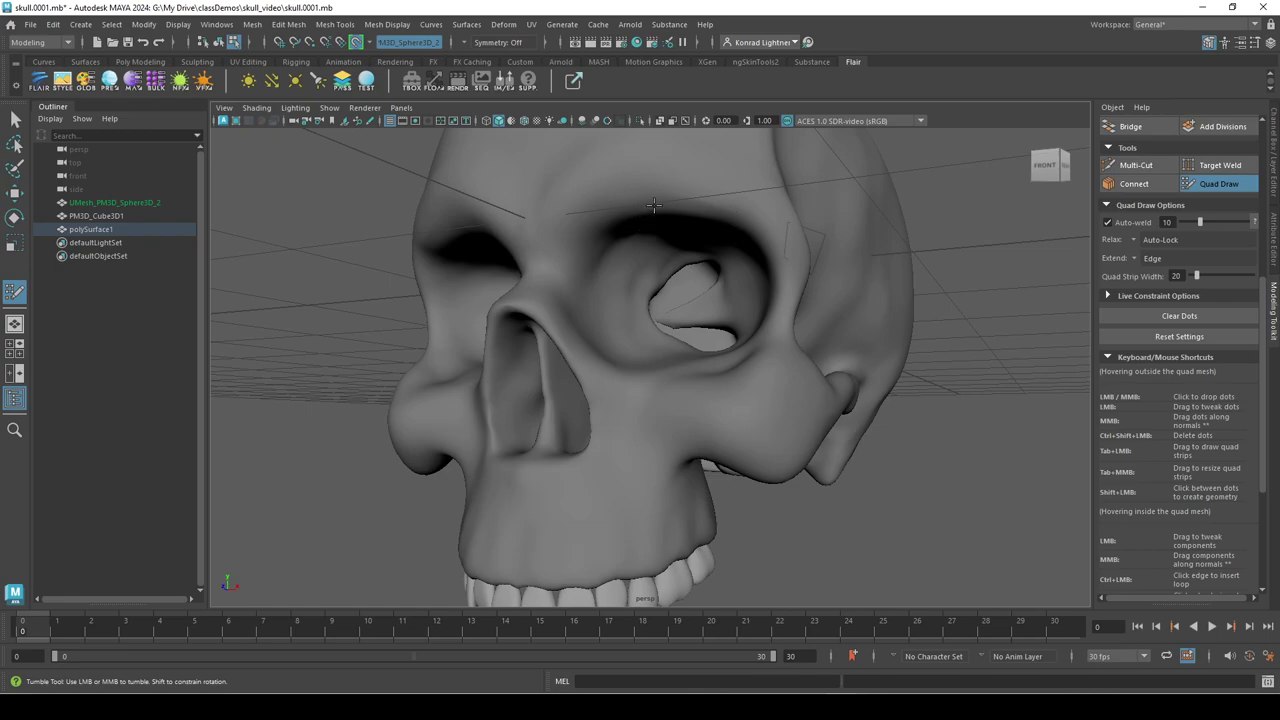
alt+drag(711, 307, 697, 403)
alt+right_drag(697, 403, 669, 388)
alt+drag(668, 388, 604, 410)
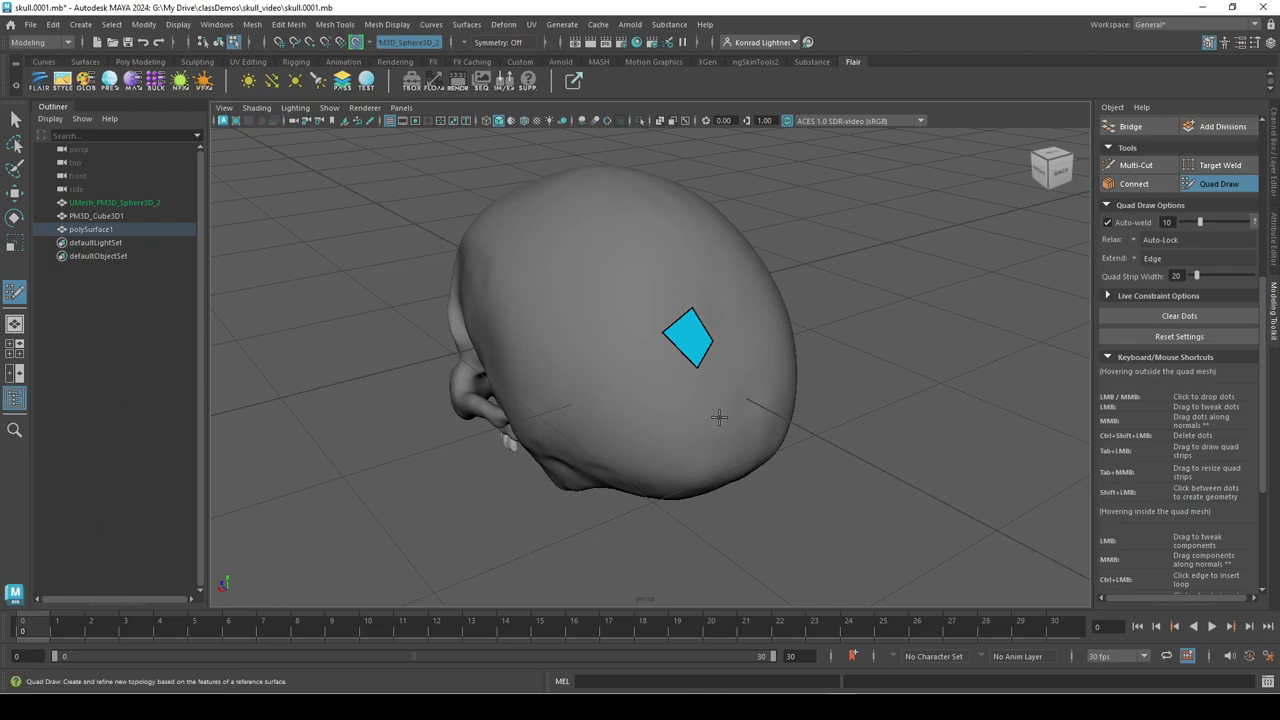